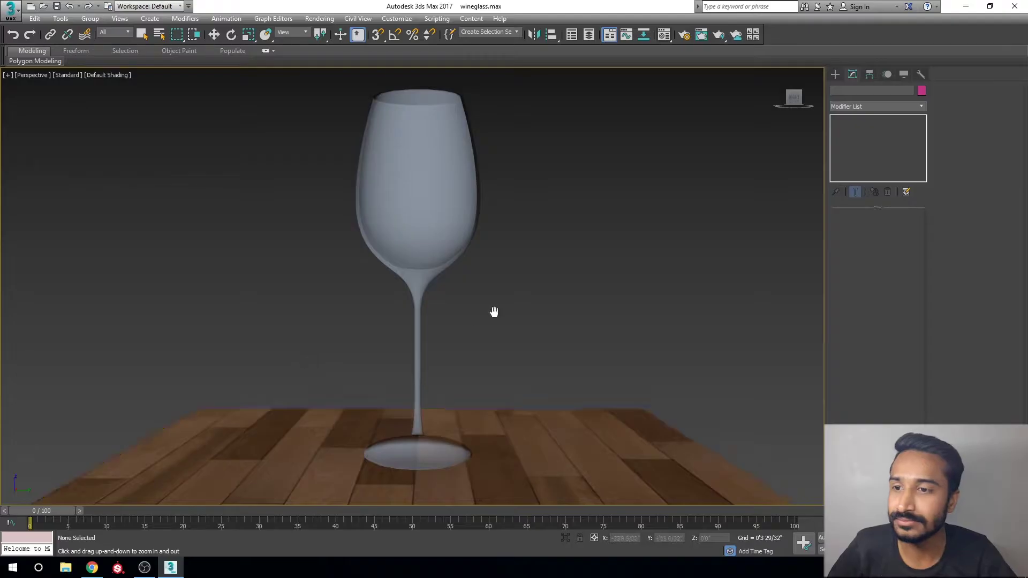
Step: Orbit around the scene, selecting the floor and then the wine glass to inspect them
{"action": "middle_click_drag", "start_coordinate": [494, 312], "coordinate": [488, 321]}
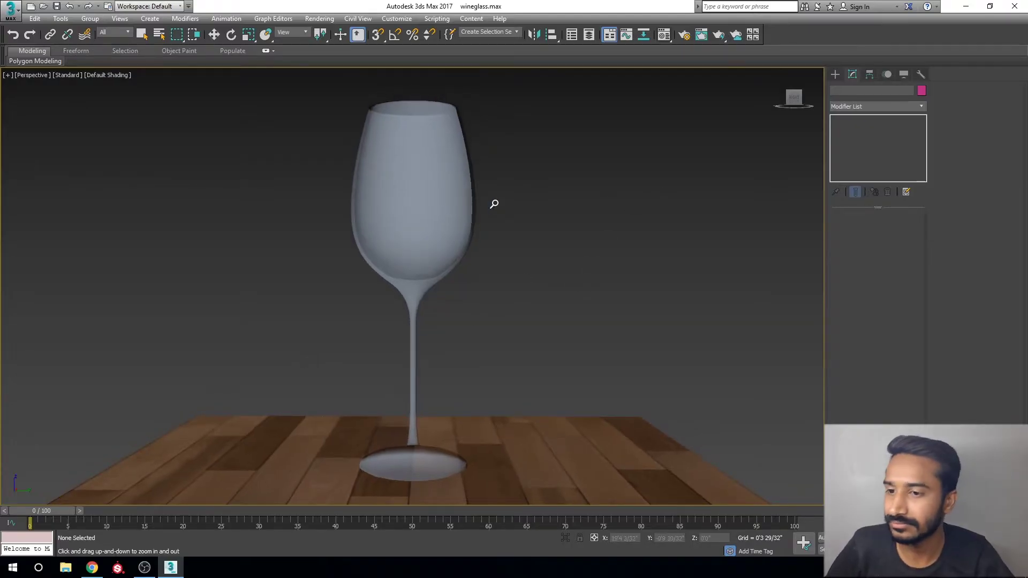
{"action": "scroll", "coordinate": [514, 236], "scroll_direction": "down", "scroll_amount": 5}
{"action": "middle_click_drag", "start_coordinate": [514, 241], "coordinate": [556, 282], "text": "alt"}
{"action": "key", "text": "e"}
{"action": "left_click", "coordinate": [542, 326]}
{"action": "mouse_move", "coordinate": [542, 326]}
{"action": "middle_mouse_down", "text": "alt"}
{"action": "mouse_move", "coordinate": [567, 294]}
{"action": "mouse_move", "coordinate": [556, 332]}
{"action": "middle_mouse_up", "text": "alt"}
{"action": "left_click", "coordinate": [643, 198]}
{"action": "middle_click_drag", "start_coordinate": [571, 207], "coordinate": [536, 225], "text": "alt"}
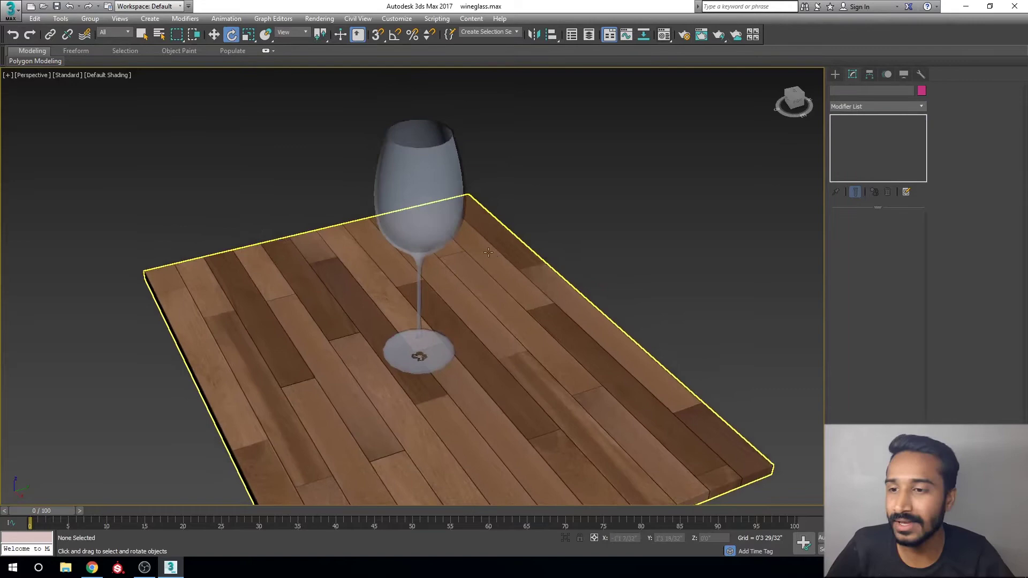
{"action": "left_click", "coordinate": [436, 230]}
{"action": "middle_click_drag", "start_coordinate": [437, 230], "coordinate": [459, 209], "text": "alt"}
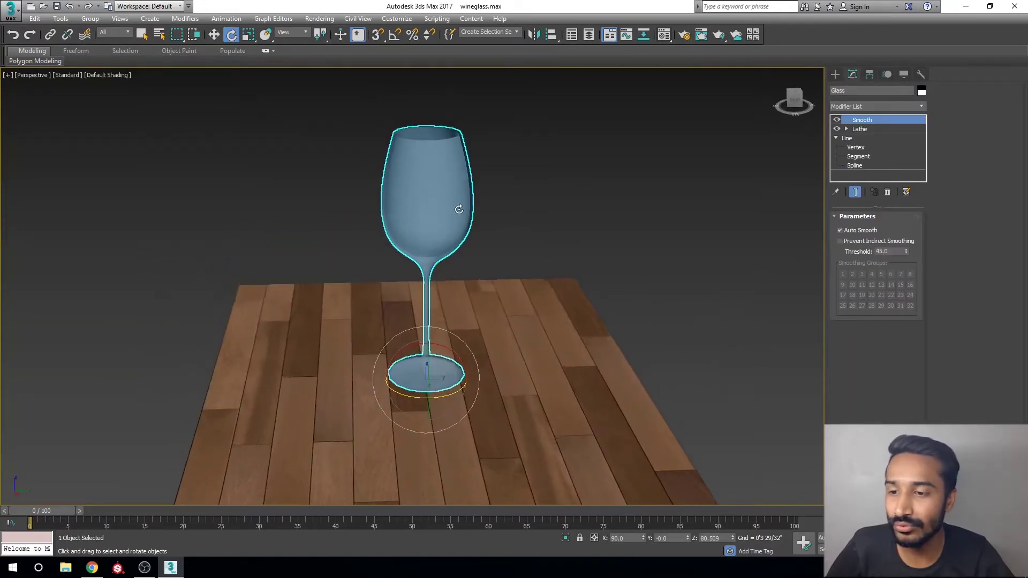
Step: Assign the unused 19 - Default physical material to both the glass and the floor
{"action": "left_click_drag", "start_coordinate": [299, 389], "coordinate": [299, 389]}
{"action": "left_click", "coordinate": [664, 35]}
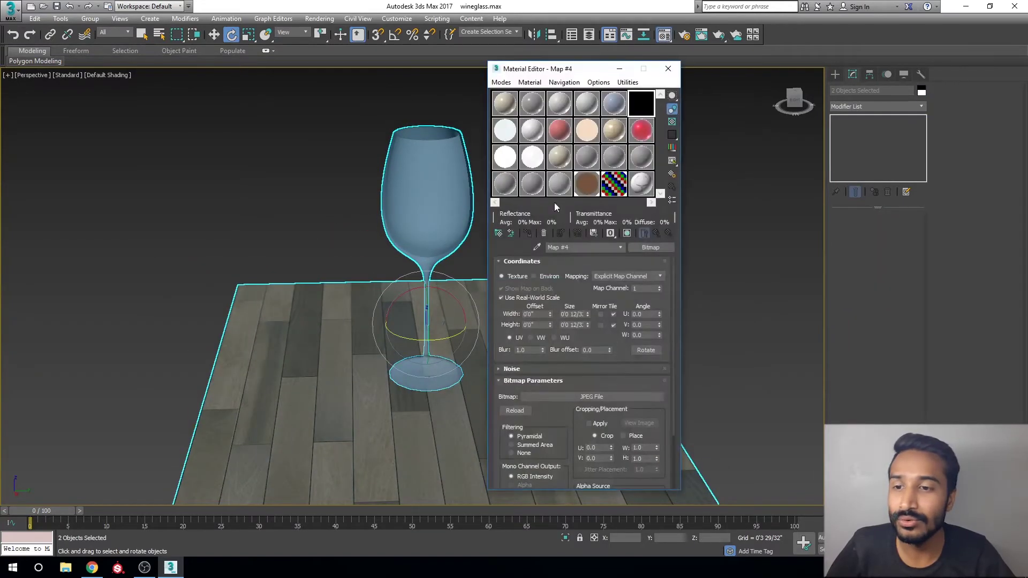
{"action": "left_click", "coordinate": [509, 184]}
{"action": "left_click_drag", "start_coordinate": [504, 184], "coordinate": [452, 241]}
{"action": "left_click", "coordinate": [470, 304]}
{"action": "left_click", "coordinate": [363, 241]}
{"action": "middle_click_drag", "start_coordinate": [360, 234], "coordinate": [375, 231], "text": "alt"}
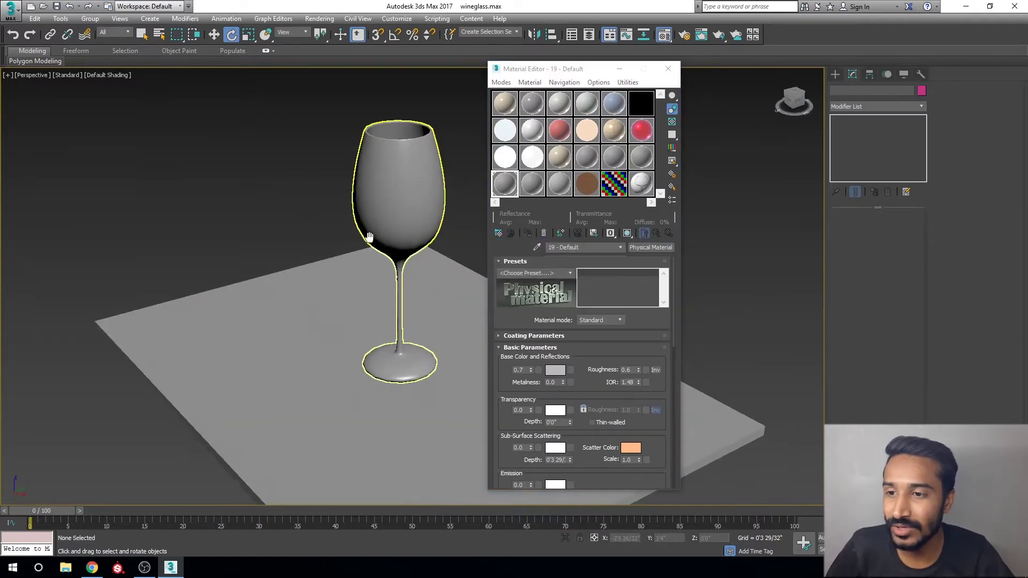
{"action": "left_click", "coordinate": [495, 194]}
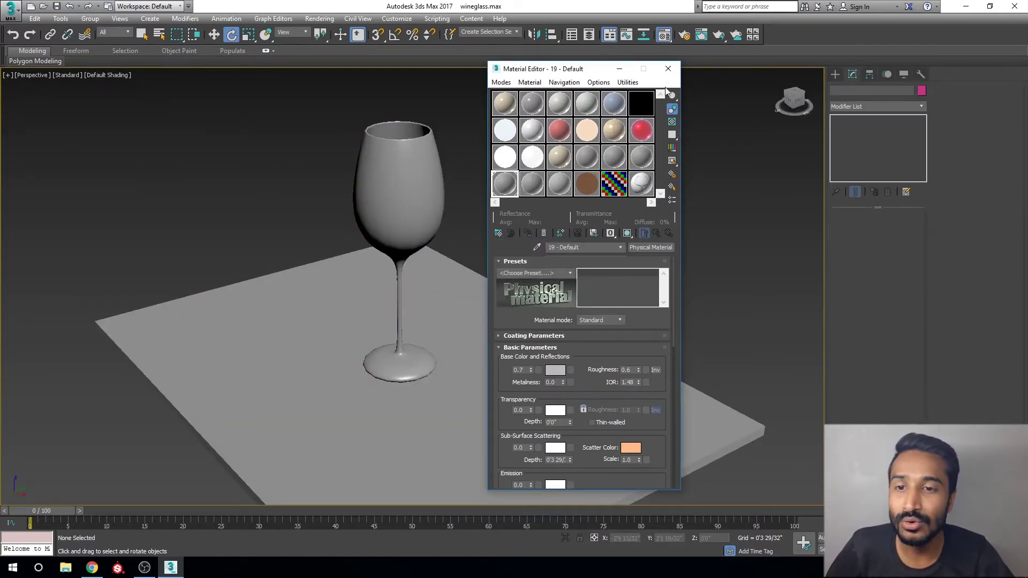
{"action": "left_click", "coordinate": [668, 68]}
Step: Select the floor plane and check its material in the Material Editor
{"action": "middle_click_drag", "start_coordinate": [420, 291], "coordinate": [512, 207], "text": "alt"}
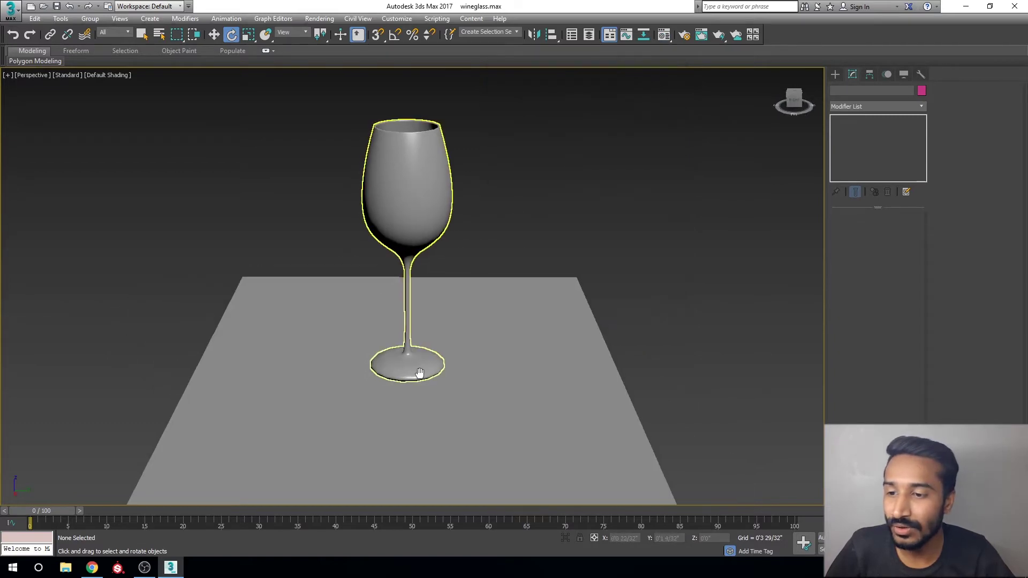
{"action": "scroll", "coordinate": [419, 373], "scroll_direction": "up", "scroll_amount": 3}
{"action": "left_click", "coordinate": [542, 289]}
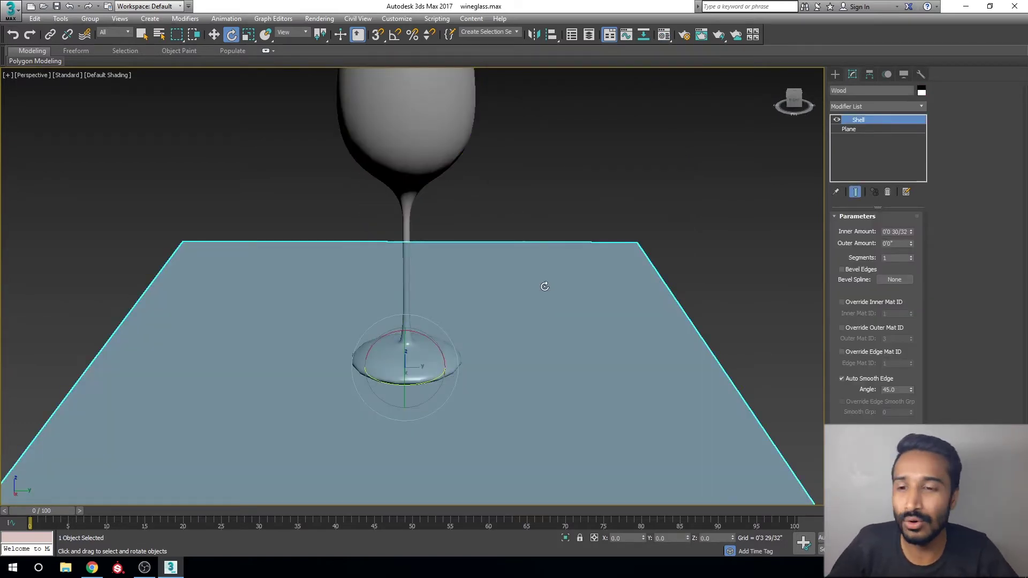
{"action": "left_click", "coordinate": [663, 36]}
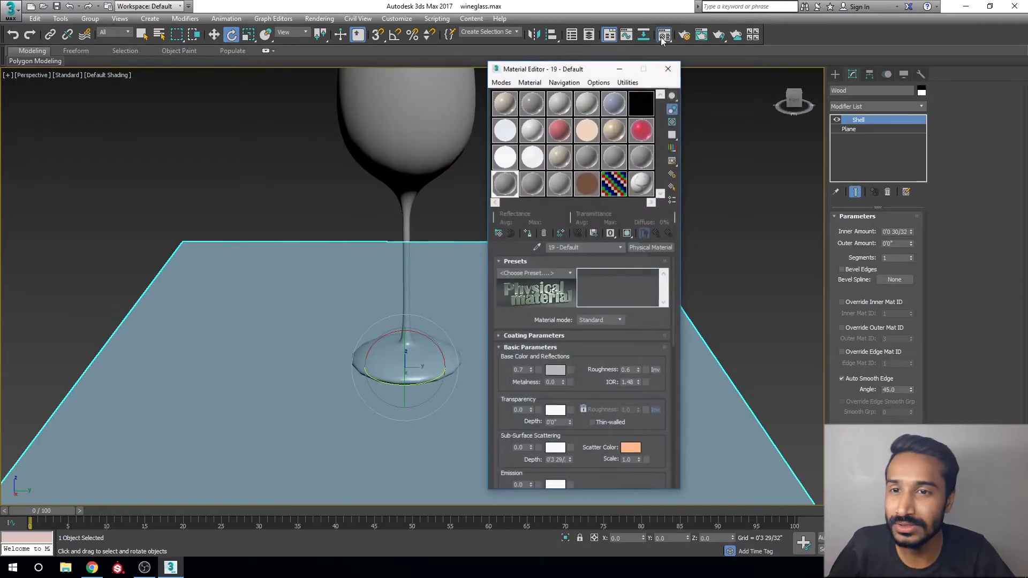
{"action": "left_click", "coordinate": [669, 68]}
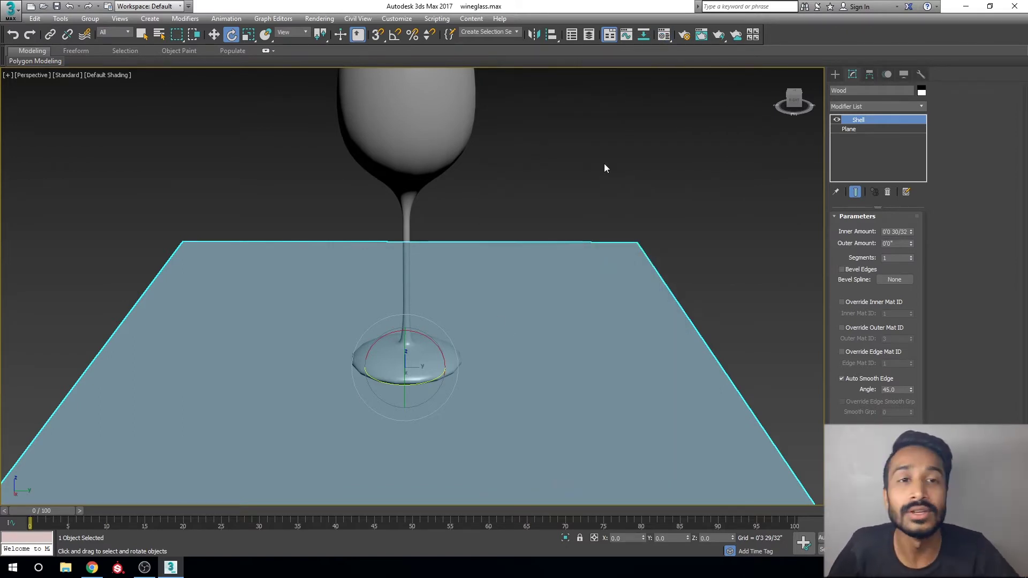
Step: Switch the renderer to V-Ray Adv 3.40.01 with the Bucket image sampler
{"action": "left_click", "coordinate": [685, 36]}
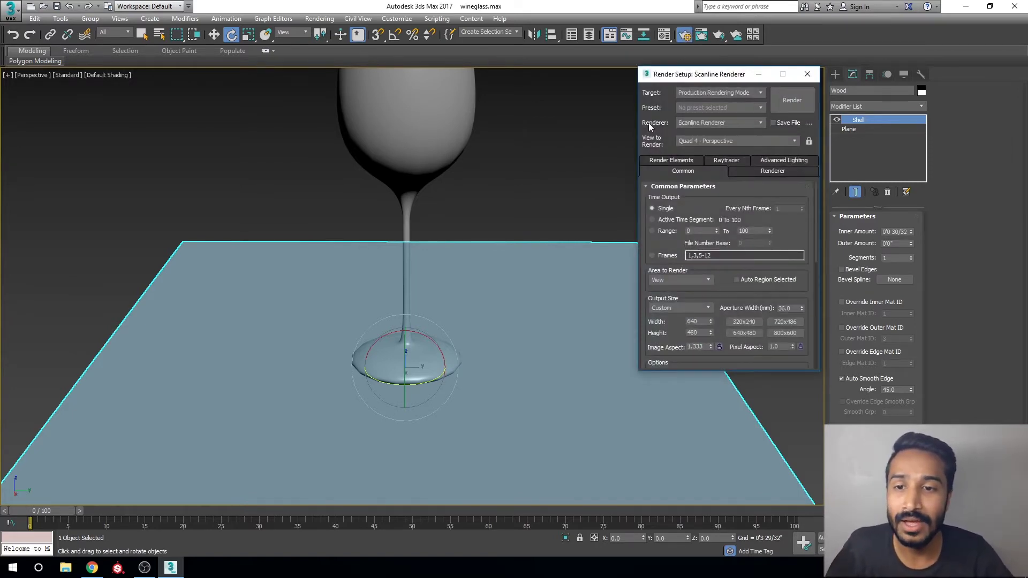
{"action": "left_click", "coordinate": [687, 126]}
{"action": "left_click", "coordinate": [702, 172]}
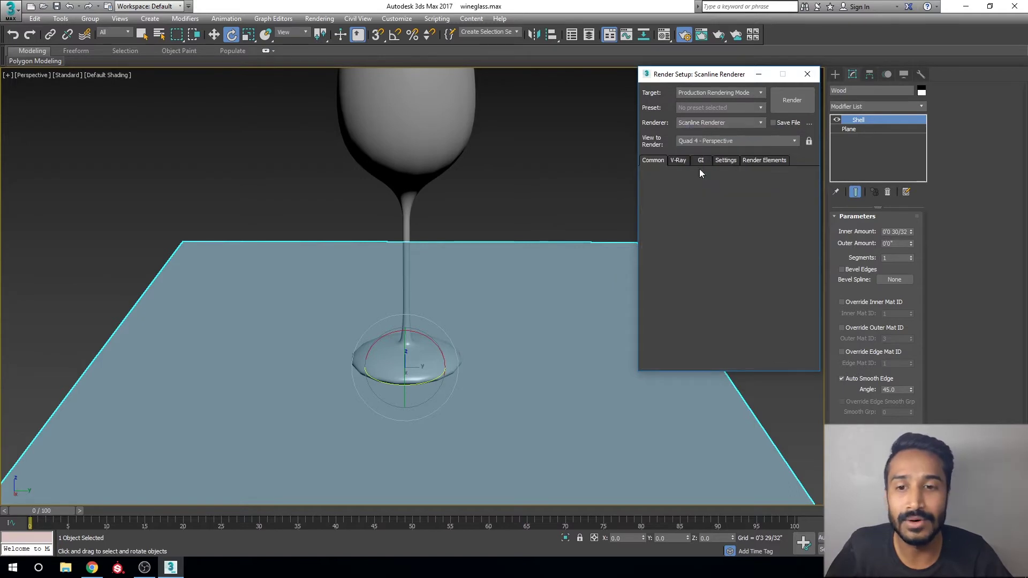
{"action": "left_click", "coordinate": [680, 161]}
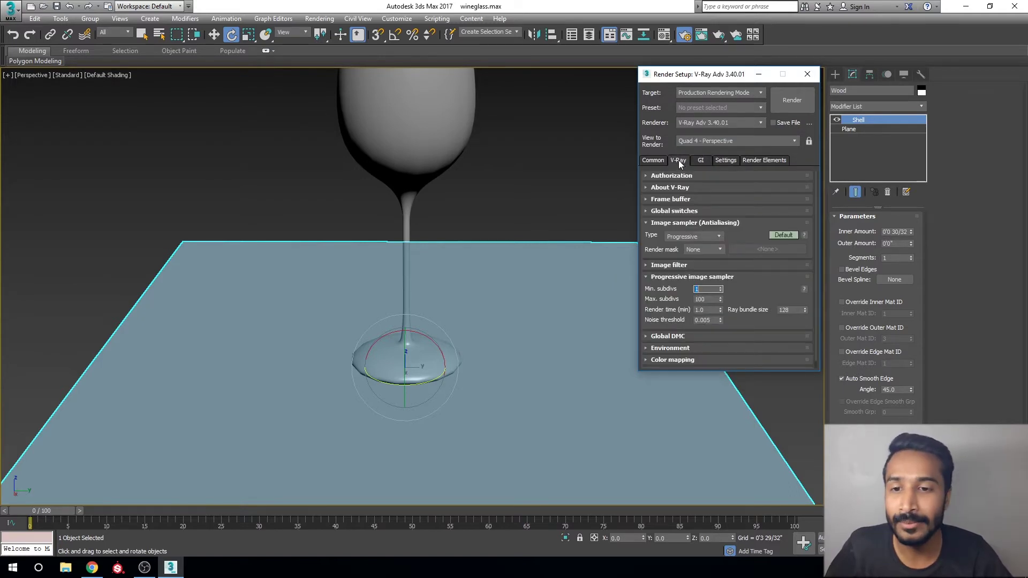
{"action": "left_click", "coordinate": [692, 237]}
{"action": "left_click", "coordinate": [686, 243]}
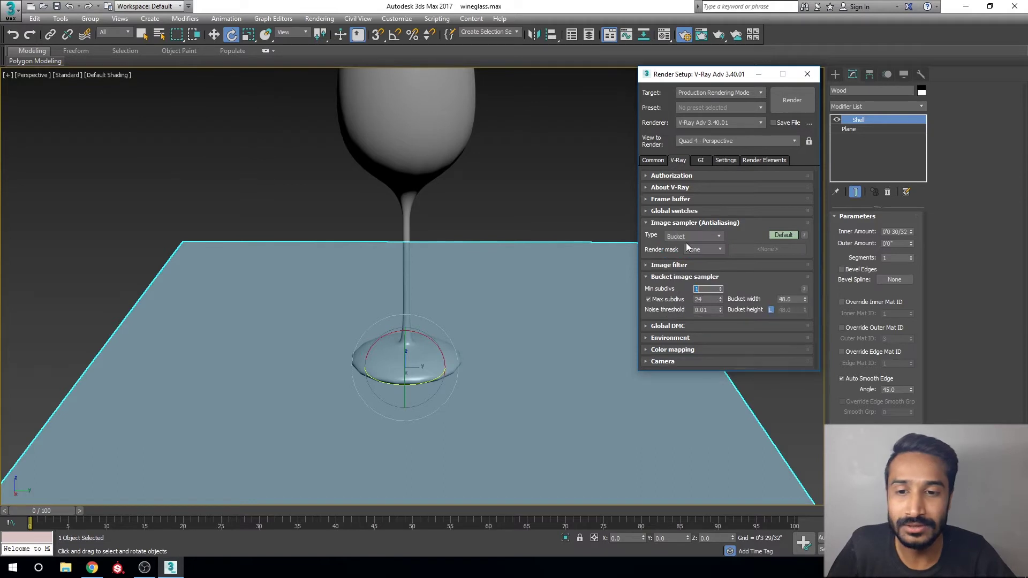
Step: Use Irradiance map GI at the Low preset and turn on ambient occlusion
{"action": "left_click", "coordinate": [701, 161]}
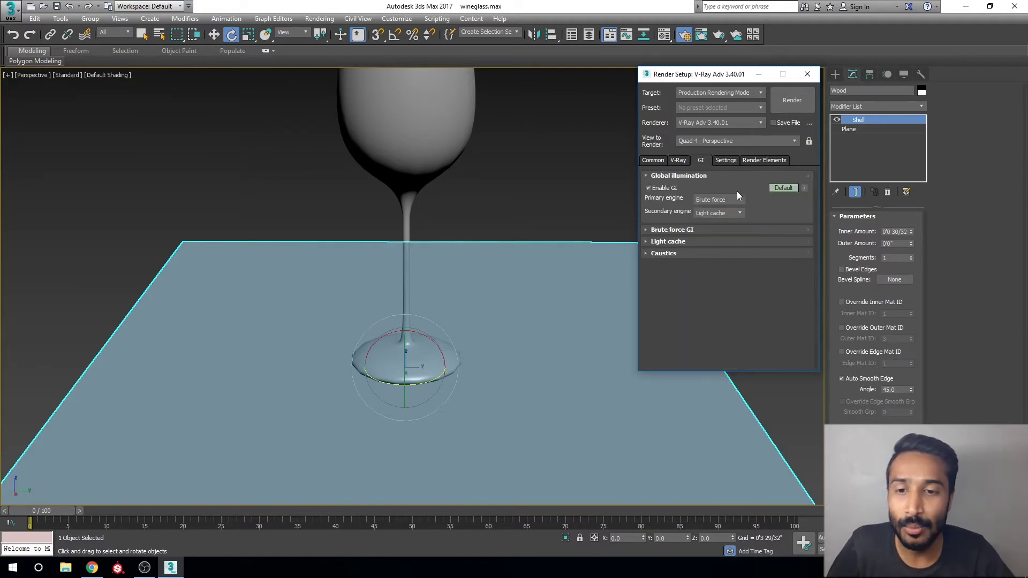
{"action": "left_click", "coordinate": [705, 201]}
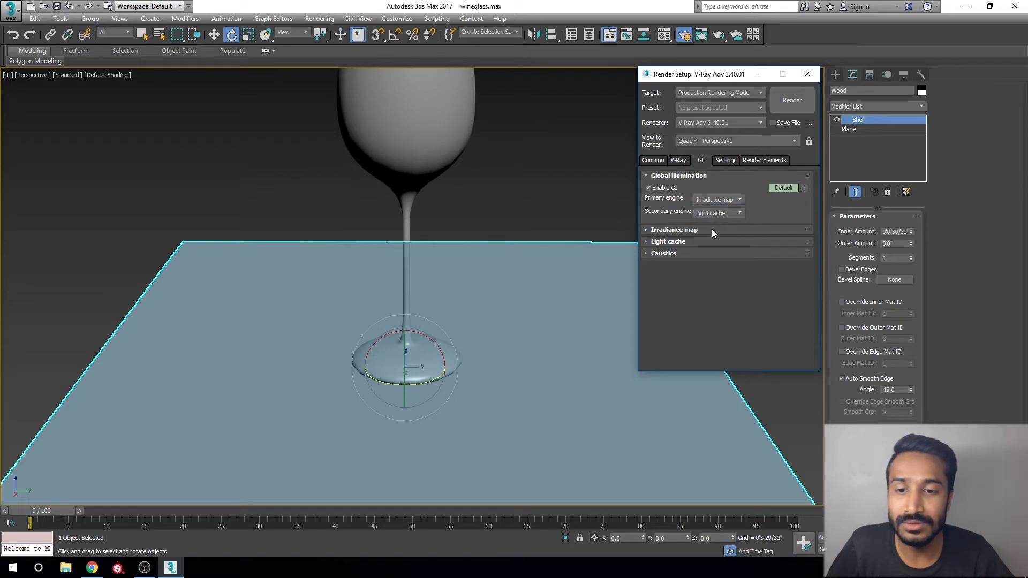
{"action": "left_click", "coordinate": [676, 231]}
{"action": "left_click", "coordinate": [725, 244]}
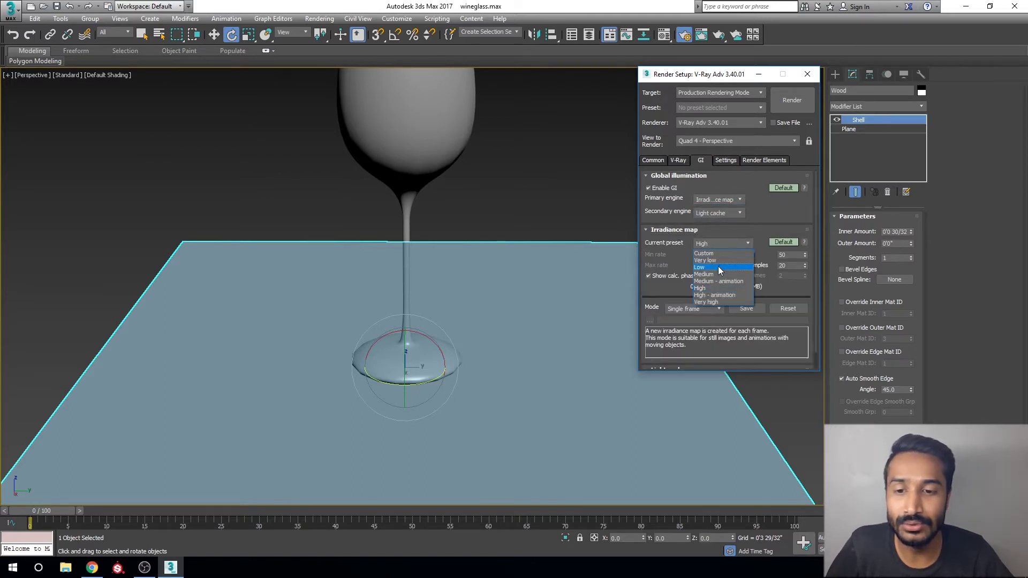
{"action": "left_click", "coordinate": [719, 268]}
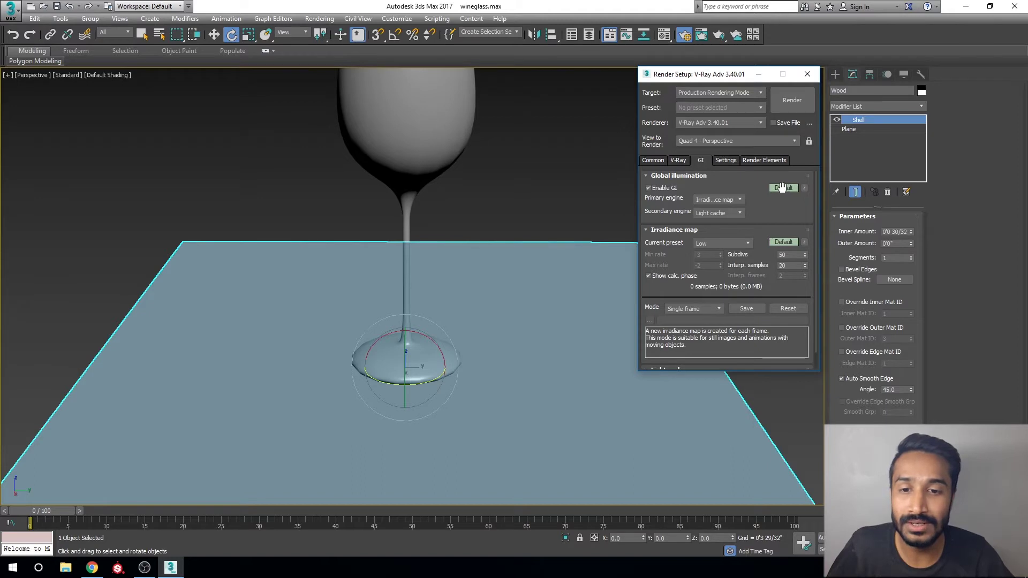
{"action": "left_click", "coordinate": [783, 188]}
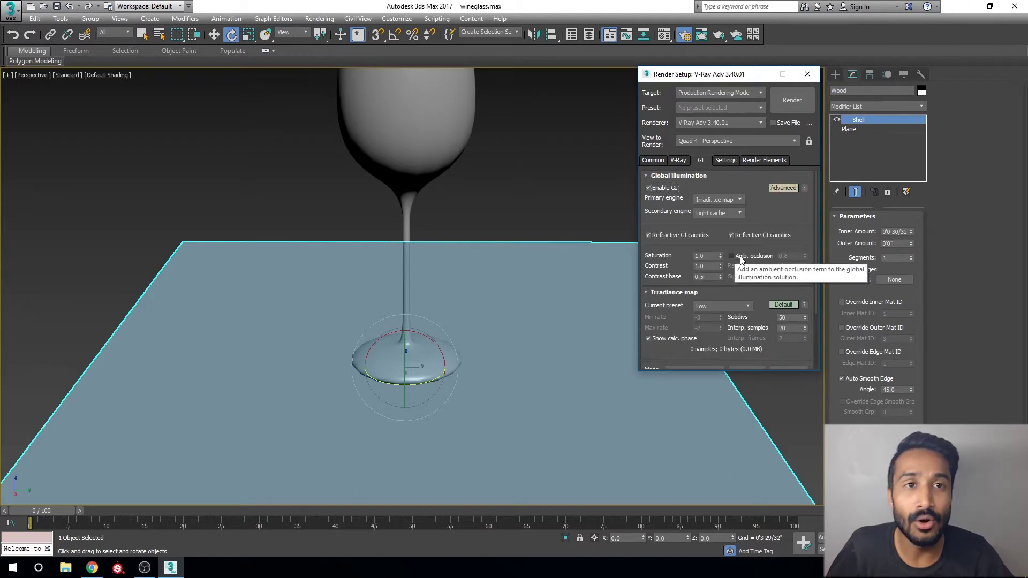
{"action": "left_click", "coordinate": [740, 256]}
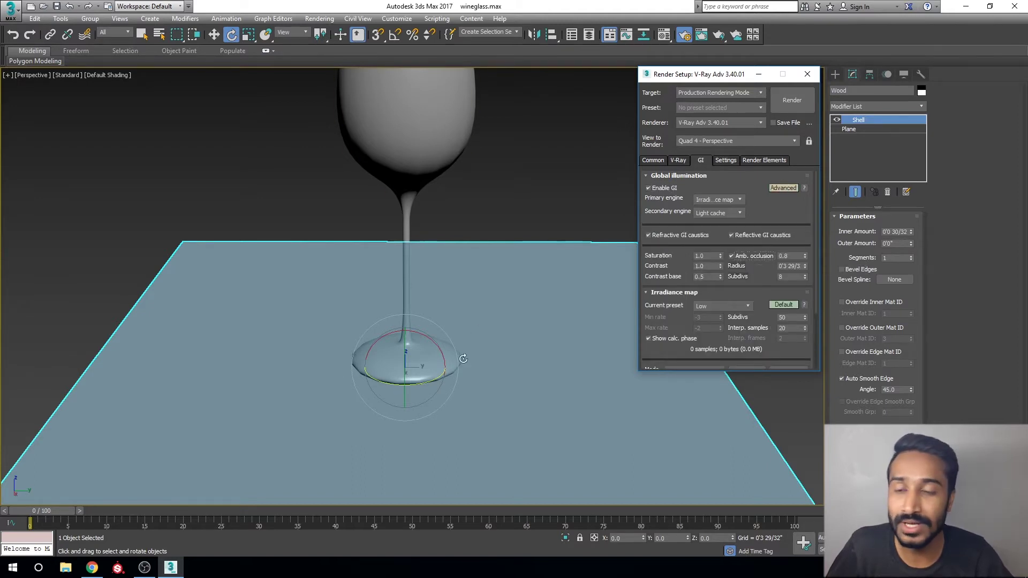
{"action": "middle_click_drag", "start_coordinate": [464, 198], "coordinate": [465, 208]}
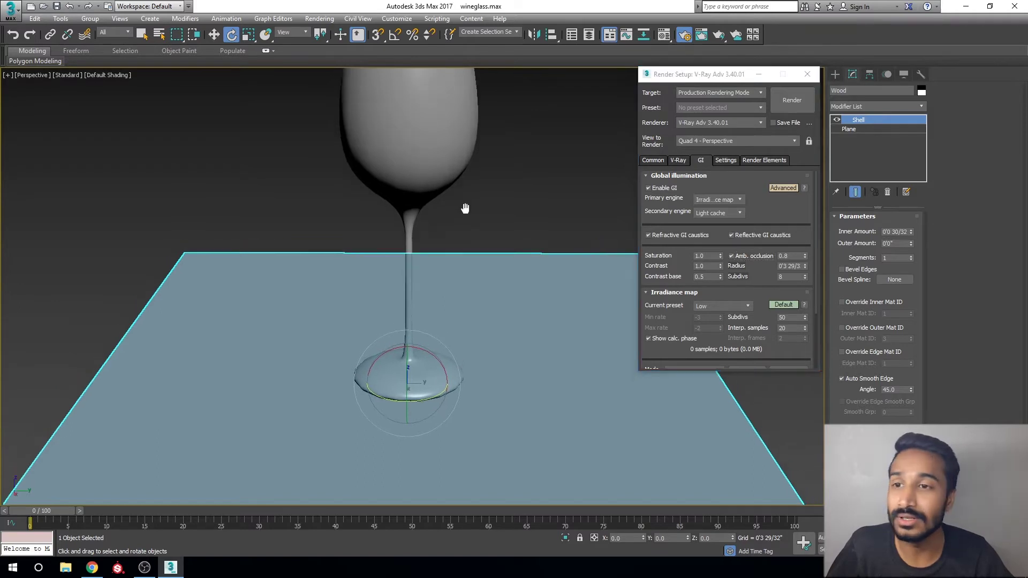
{"action": "left_click", "coordinate": [808, 74]}
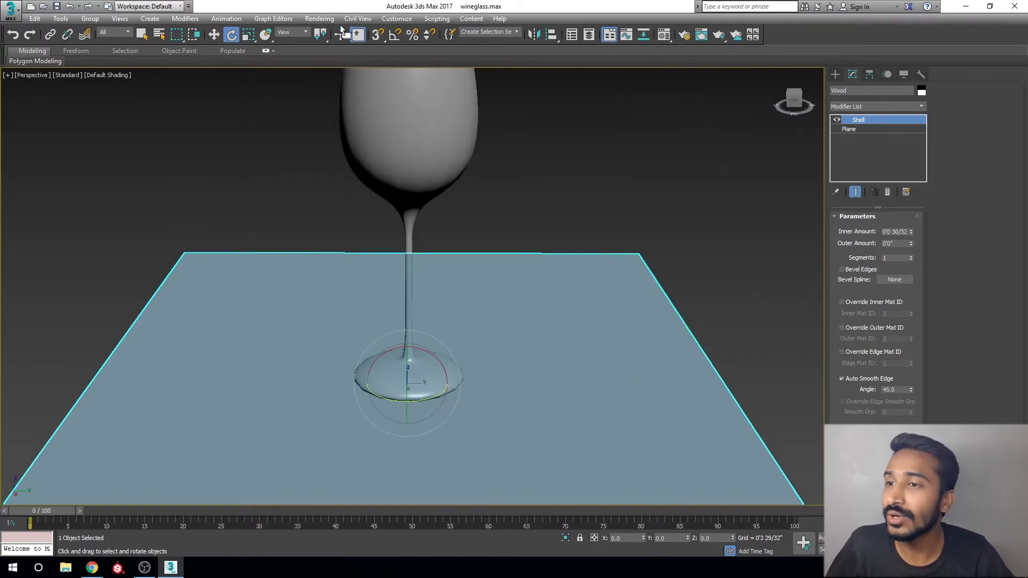
{"action": "middle_click_drag", "start_coordinate": [450, 158], "coordinate": [453, 255]}
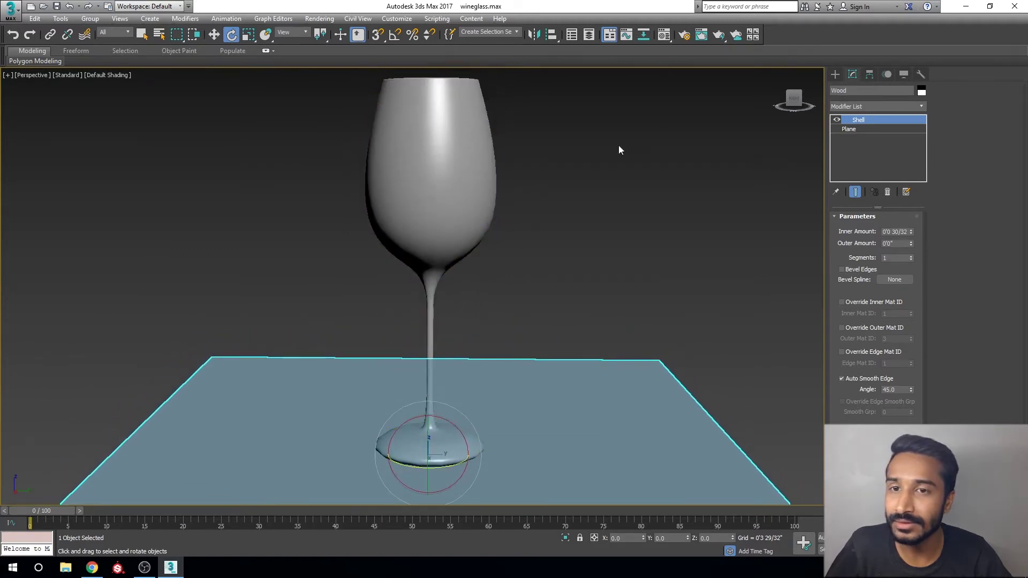
{"action": "left_click", "coordinate": [722, 35]}
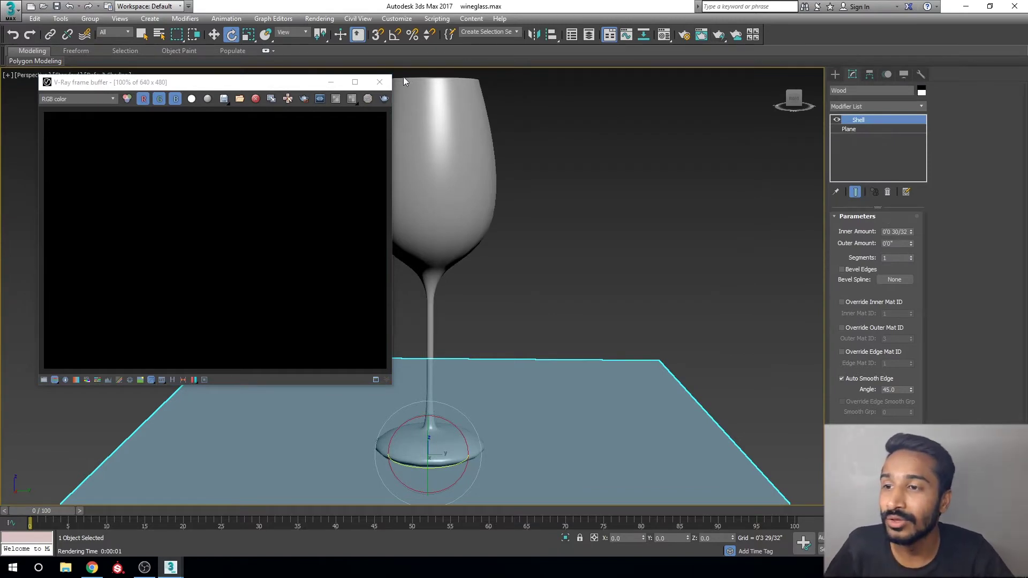
{"action": "left_click", "coordinate": [380, 82]}
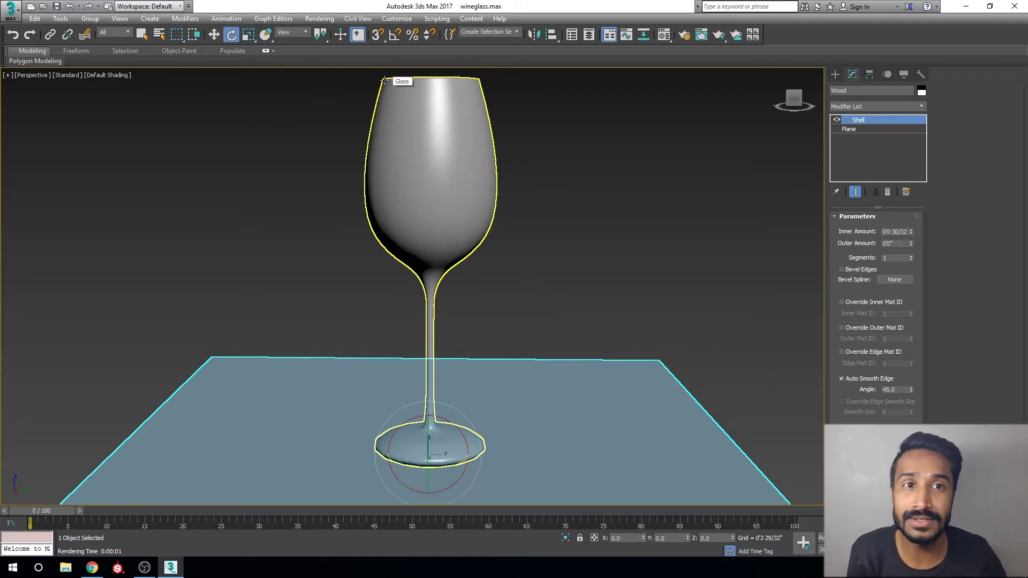
Step: Set a Bitmap as the environment map in Environment and Effects
{"action": "left_click", "coordinate": [317, 19]}
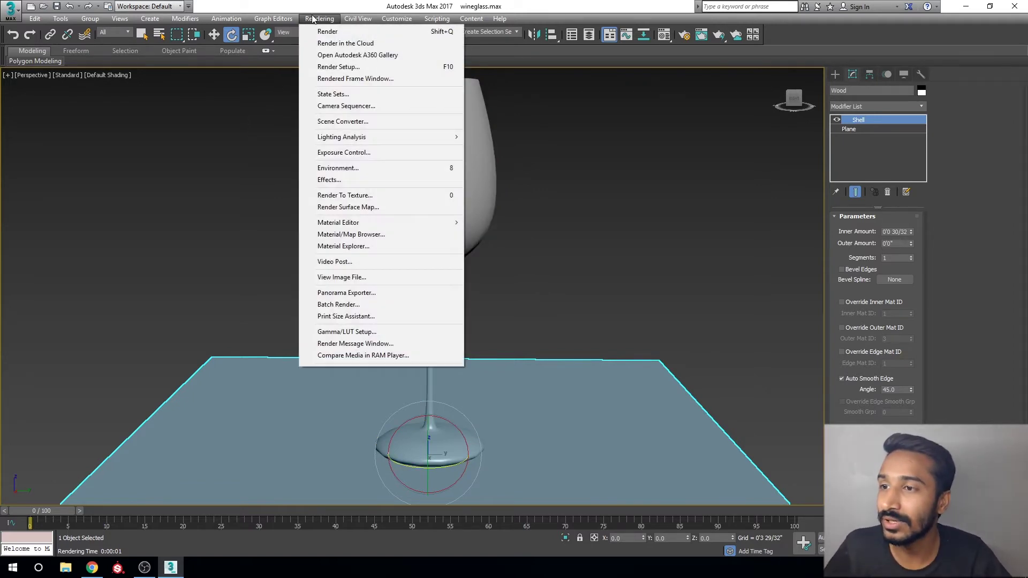
{"action": "left_click", "coordinate": [357, 167]}
{"action": "left_click", "coordinate": [517, 145]}
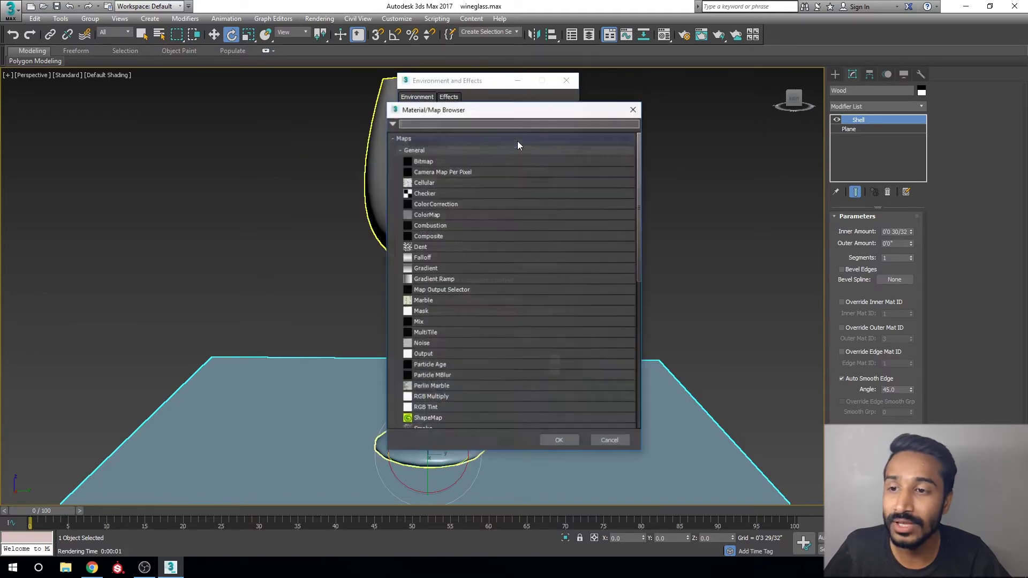
{"action": "double_click", "coordinate": [466, 161]}
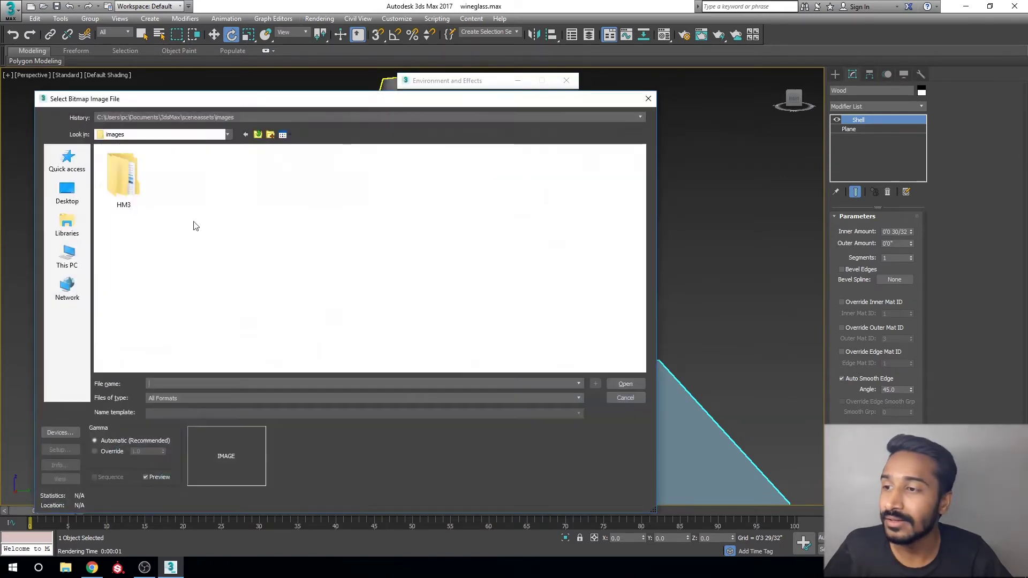
Step: Load Documents\3dsMax\Texture\Hdri\4k\pan.jpg as the environment bitmap
{"action": "left_click", "coordinate": [66, 256]}
{"action": "left_click", "coordinate": [67, 225]}
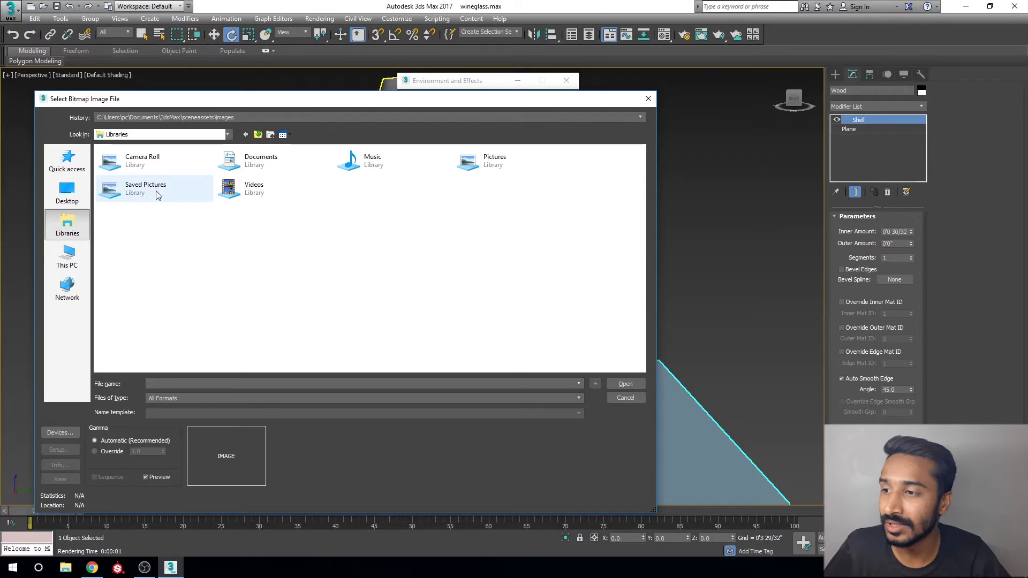
{"action": "double_click", "coordinate": [255, 163]}
{"action": "double_click", "coordinate": [112, 163]}
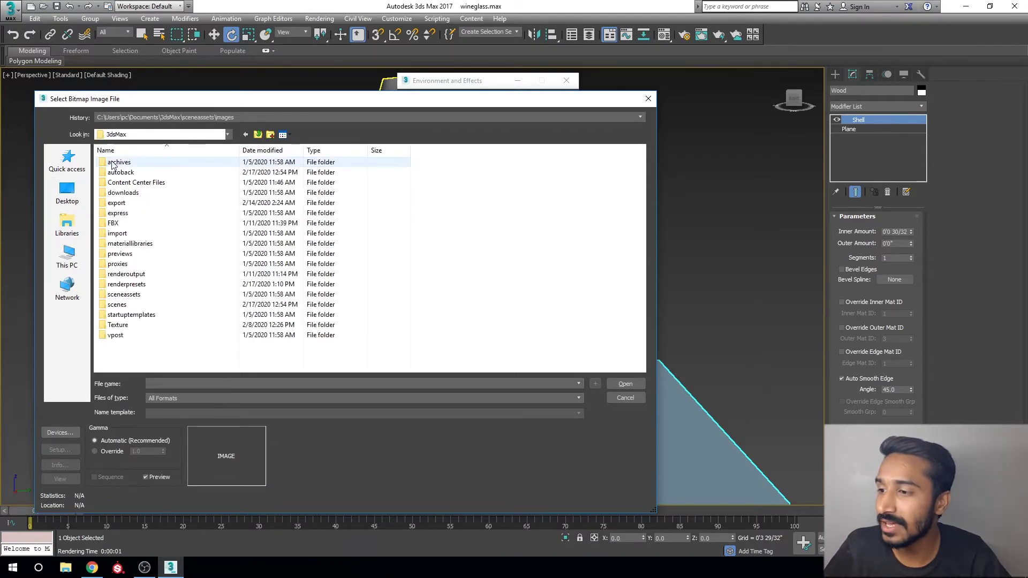
{"action": "double_click", "coordinate": [128, 324]}
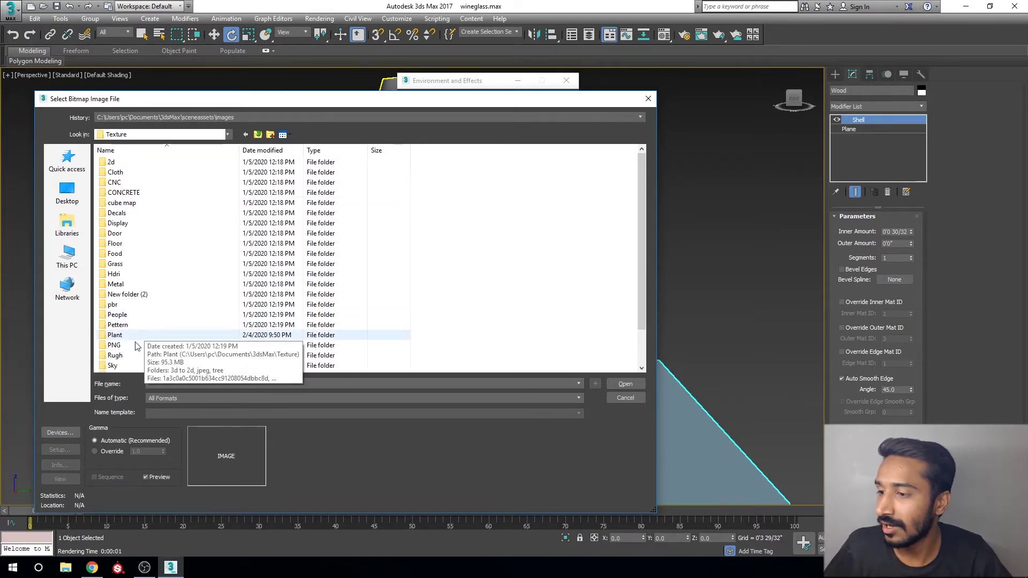
{"action": "double_click", "coordinate": [122, 277]}
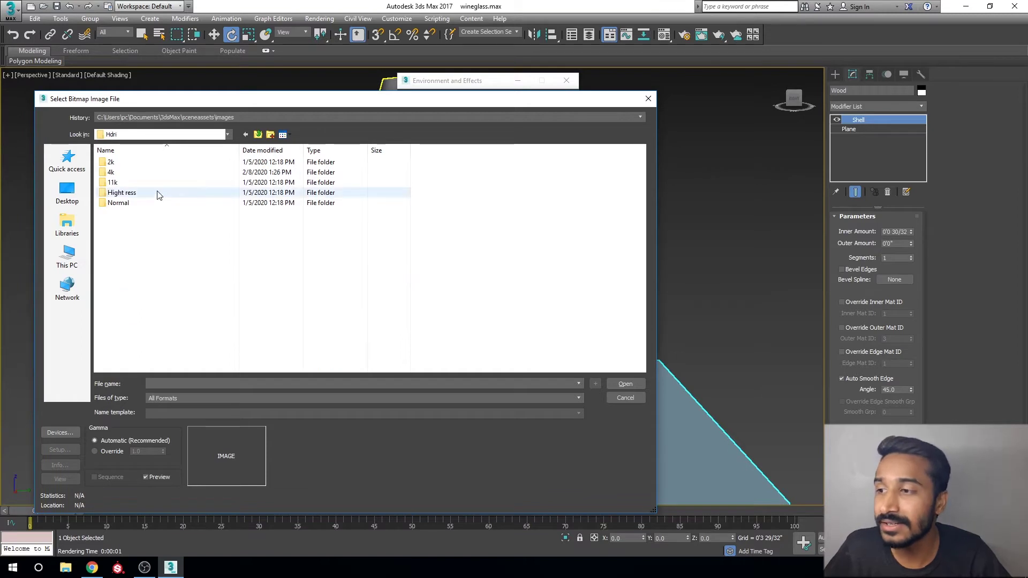
{"action": "double_click", "coordinate": [139, 182]}
{"action": "key", "text": "BackSpace"}
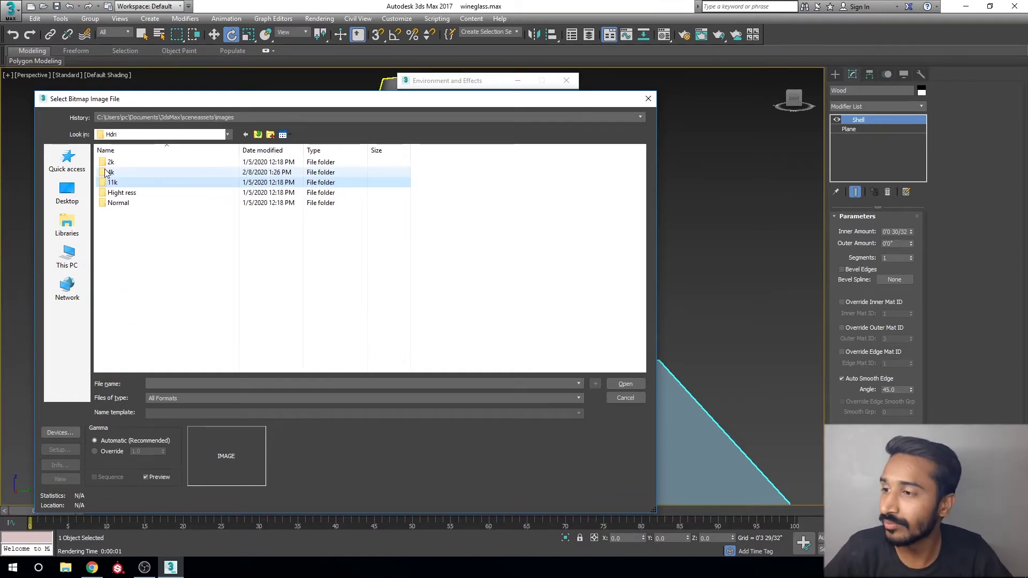
{"action": "double_click", "coordinate": [110, 171]}
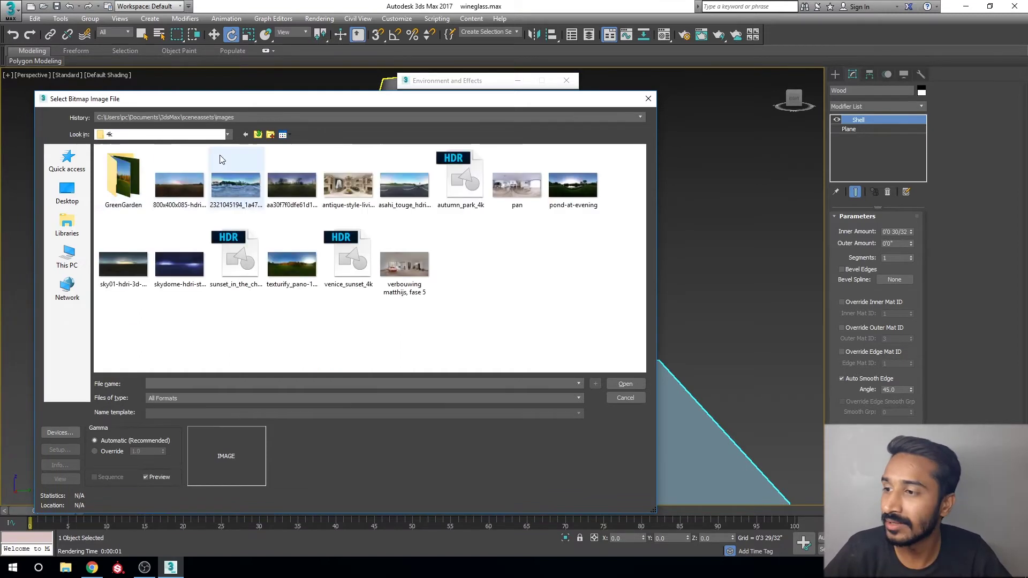
{"action": "double_click", "coordinate": [524, 185]}
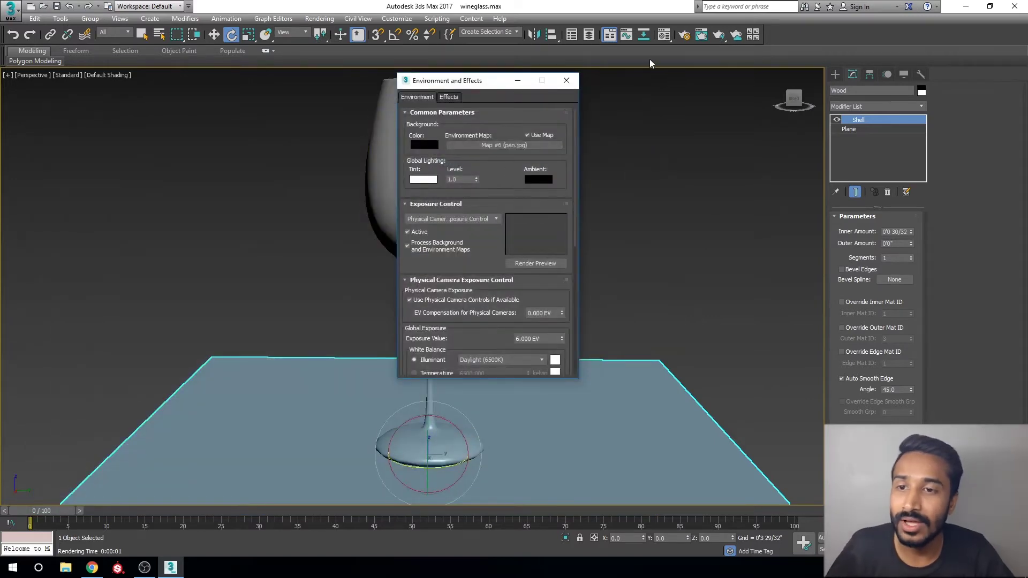
Step: Open the Material Editor and arrange it beside the Environment window
{"action": "left_click", "coordinate": [668, 34]}
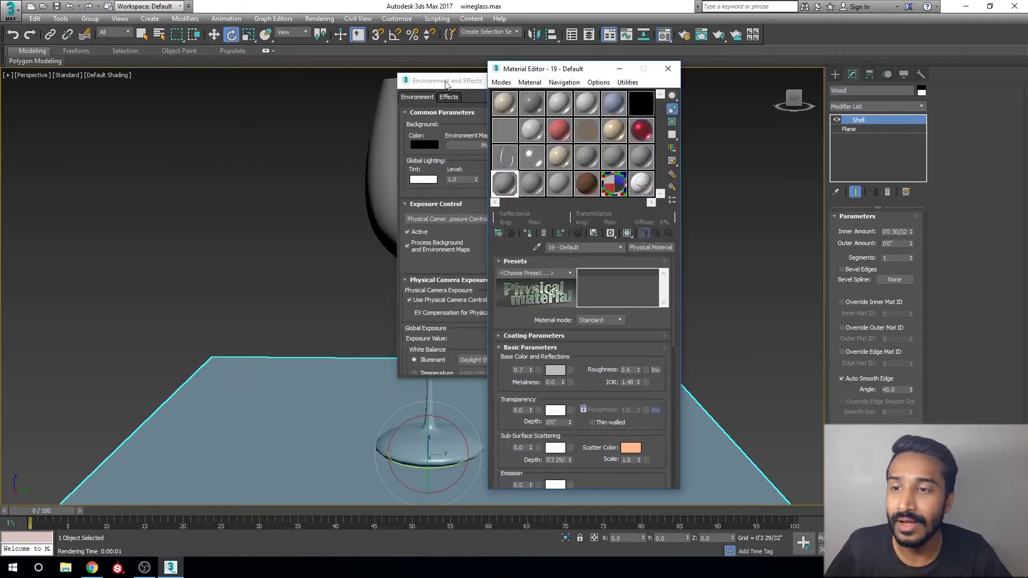
{"action": "left_click_drag", "start_coordinate": [446, 85], "coordinate": [743, 108]}
{"action": "left_click_drag", "start_coordinate": [600, 73], "coordinate": [255, 62]}
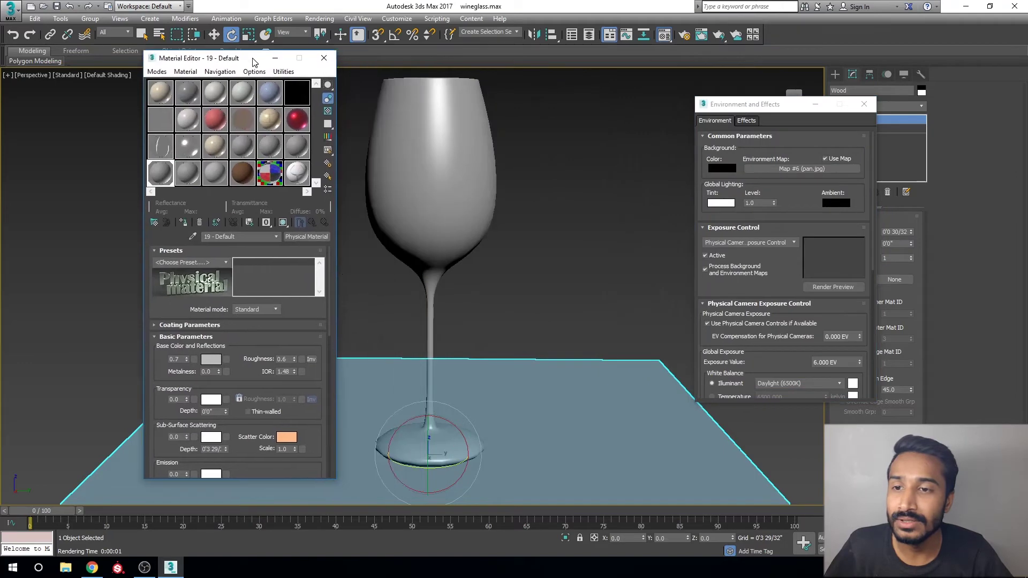
{"action": "left_click", "coordinate": [721, 34]}
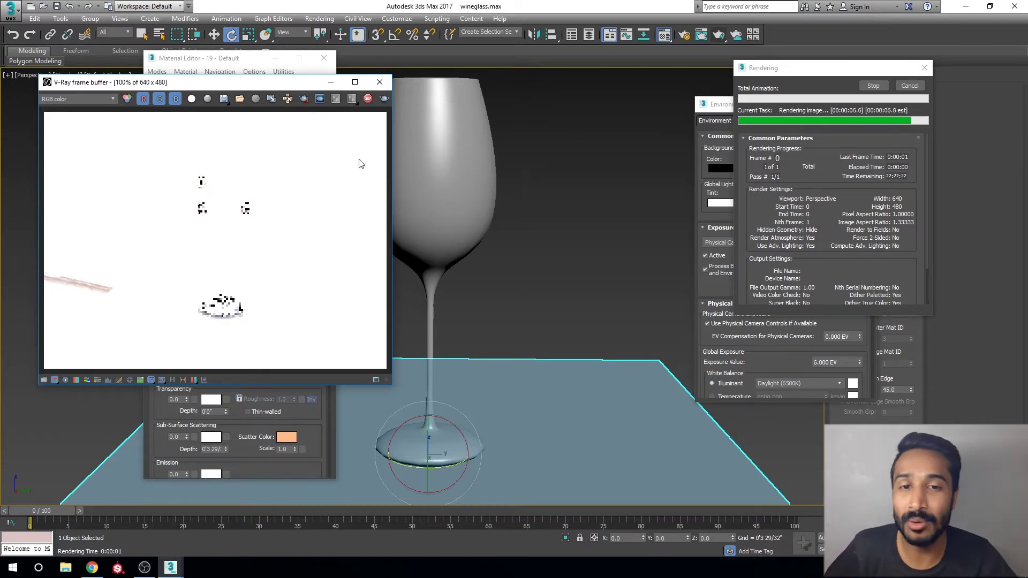
{"action": "left_click", "coordinate": [873, 86]}
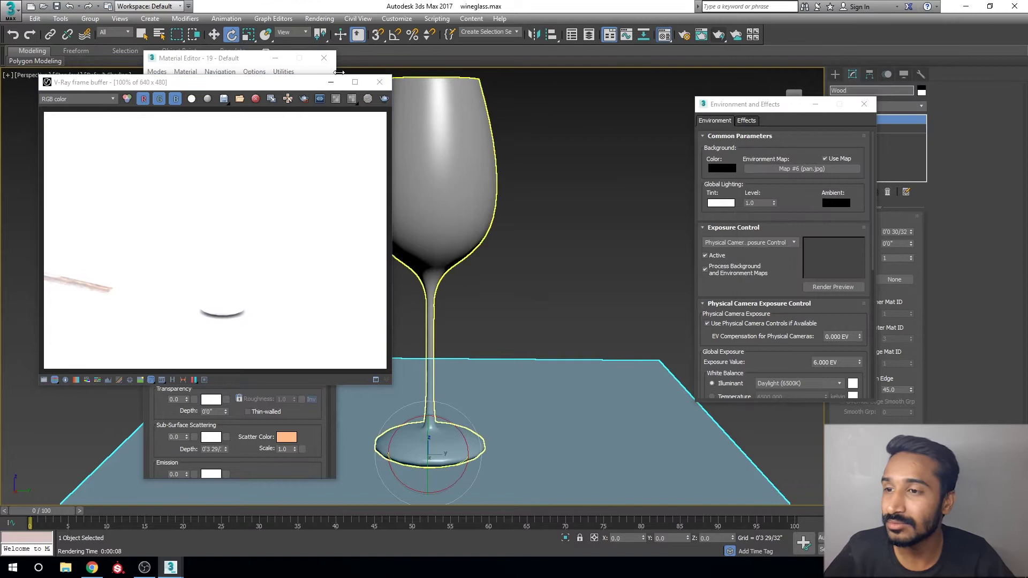
{"action": "left_click", "coordinate": [380, 83]}
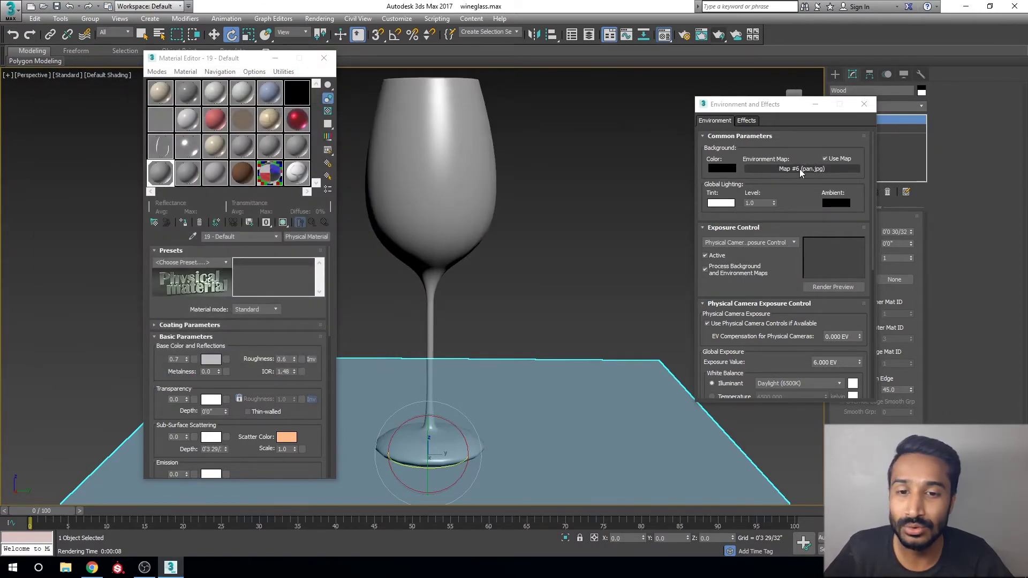
Step: Instance the pan.jpg map into the first material slot with spherical environment mapping
{"action": "left_click_drag", "start_coordinate": [809, 169], "coordinate": [306, 105]}
{"action": "left_click_drag", "start_coordinate": [162, 96], "coordinate": [159, 96]}
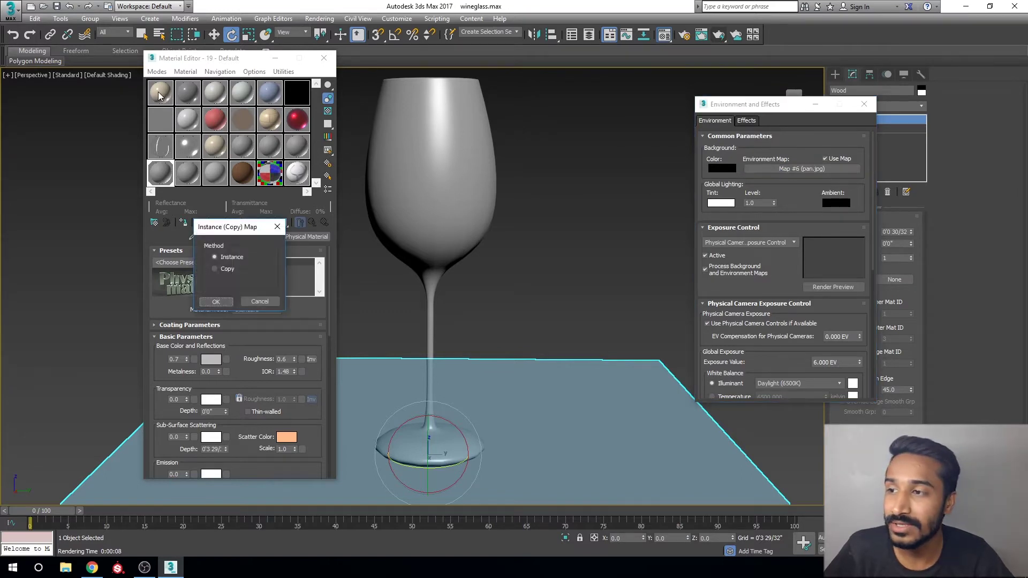
{"action": "left_click", "coordinate": [216, 301]}
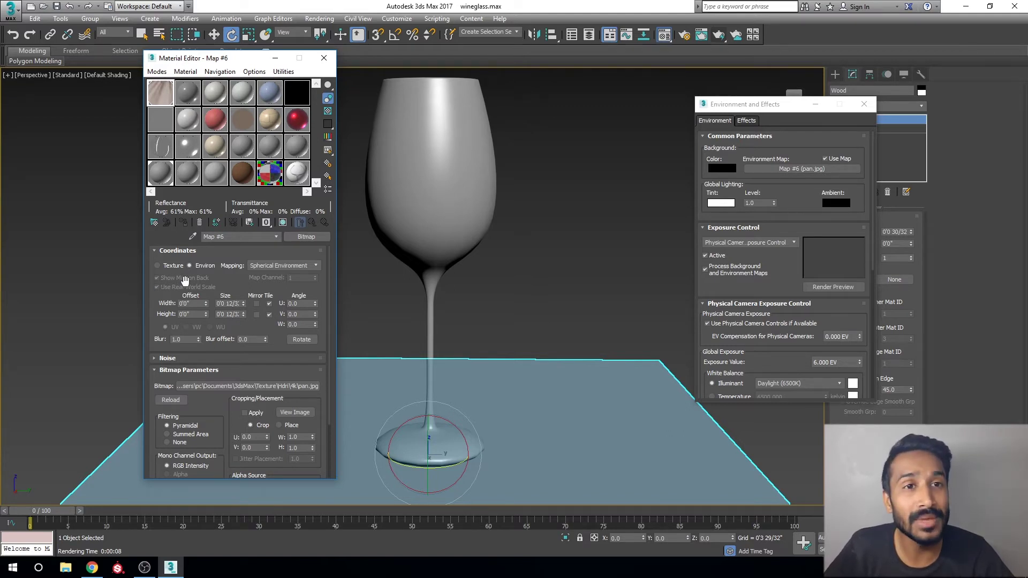
{"action": "left_click", "coordinate": [173, 267]}
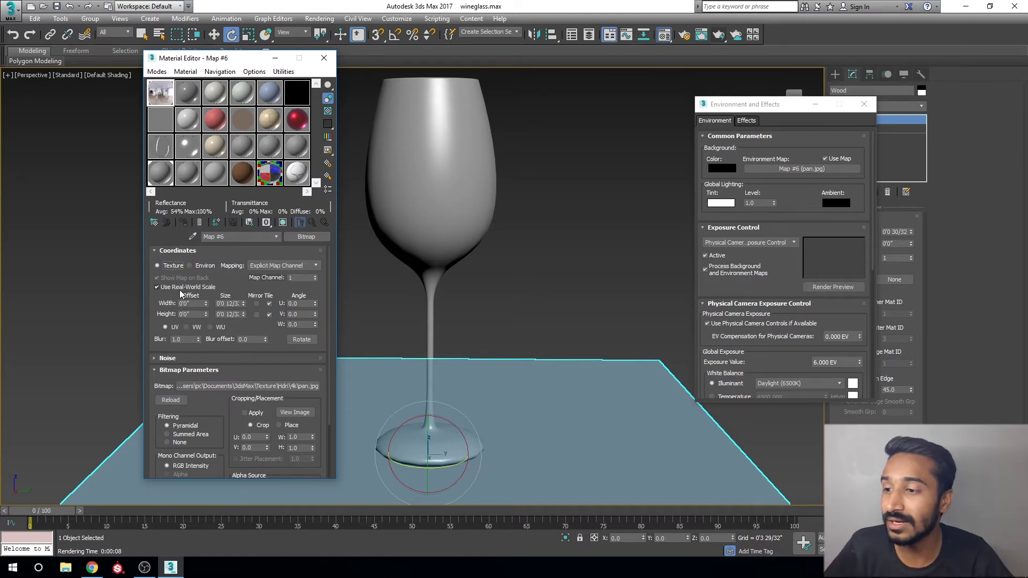
{"action": "left_click", "coordinate": [164, 289]}
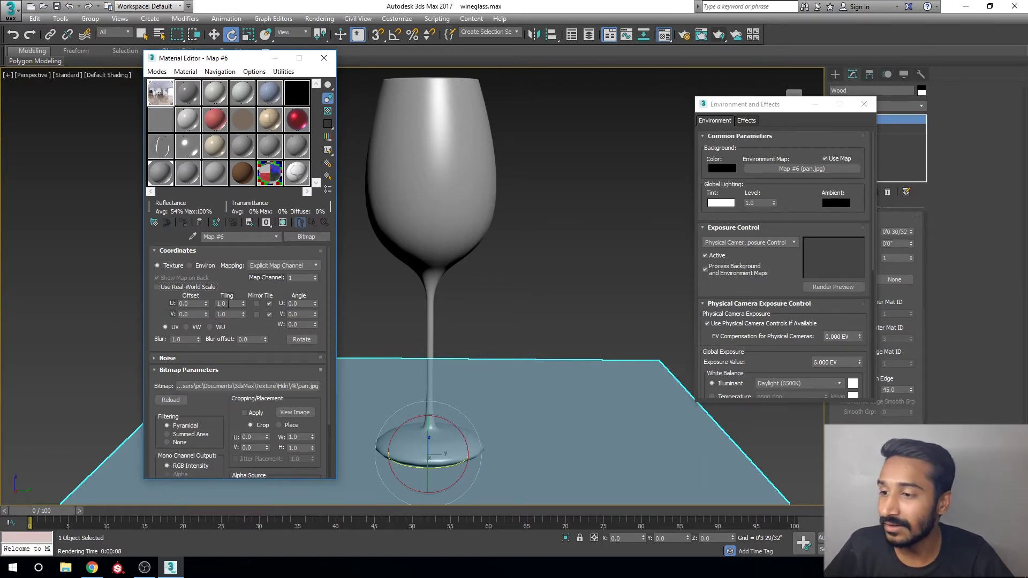
{"action": "left_click", "coordinate": [206, 266]}
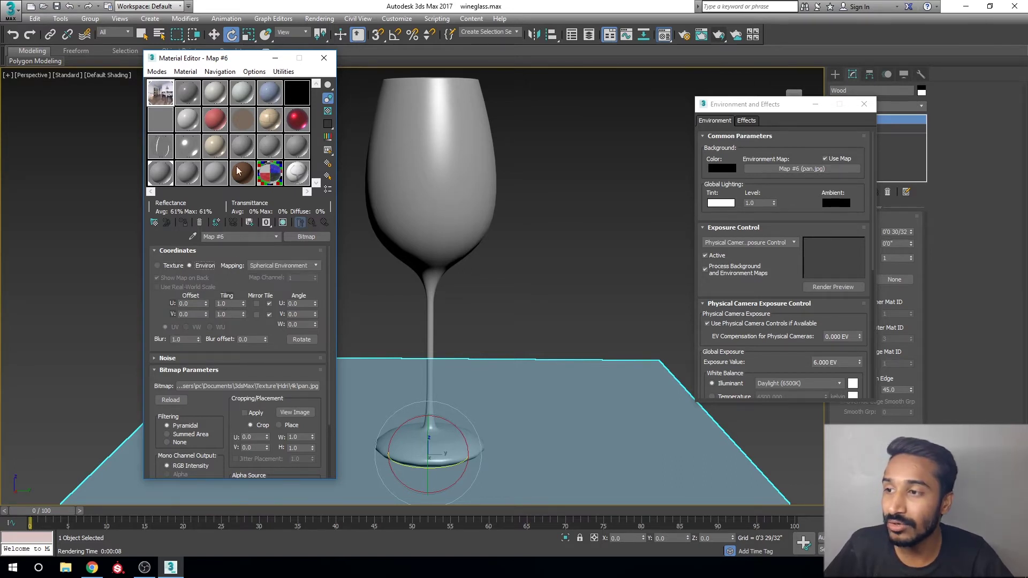
{"action": "double_click", "coordinate": [163, 86]}
{"action": "left_click_drag", "start_coordinate": [467, 129], "coordinate": [617, 106]}
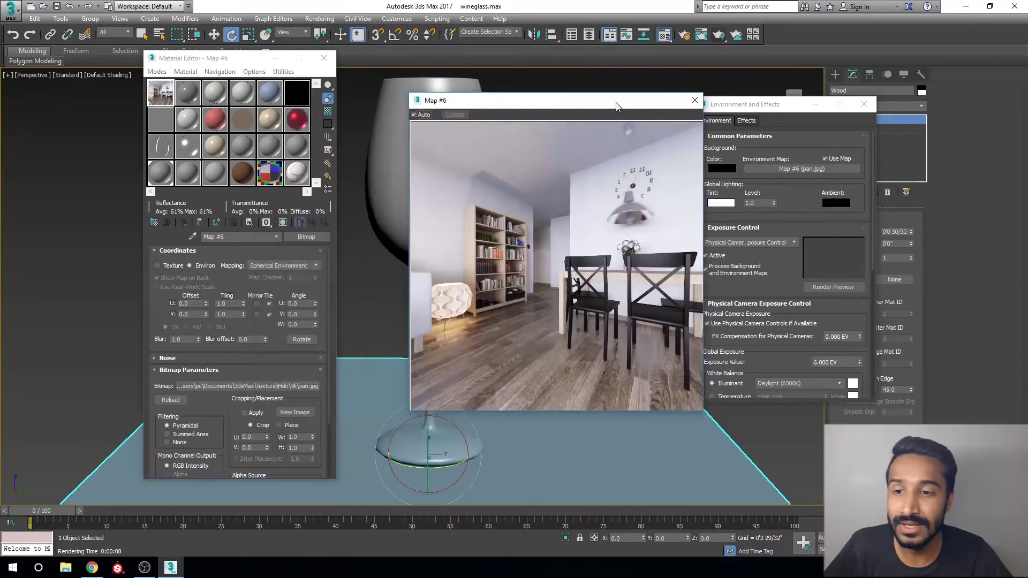
{"action": "left_click", "coordinate": [695, 100]}
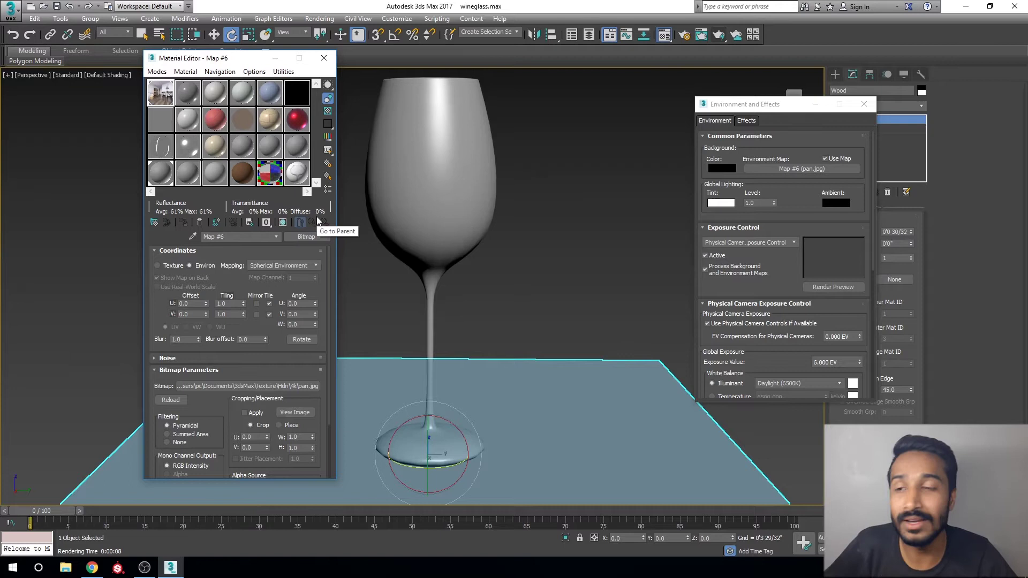
Step: Set the map's Output Amount to 0.2 and close the Material Editor
{"action": "scroll", "coordinate": [267, 332], "scroll_direction": "down", "scroll_amount": 3}
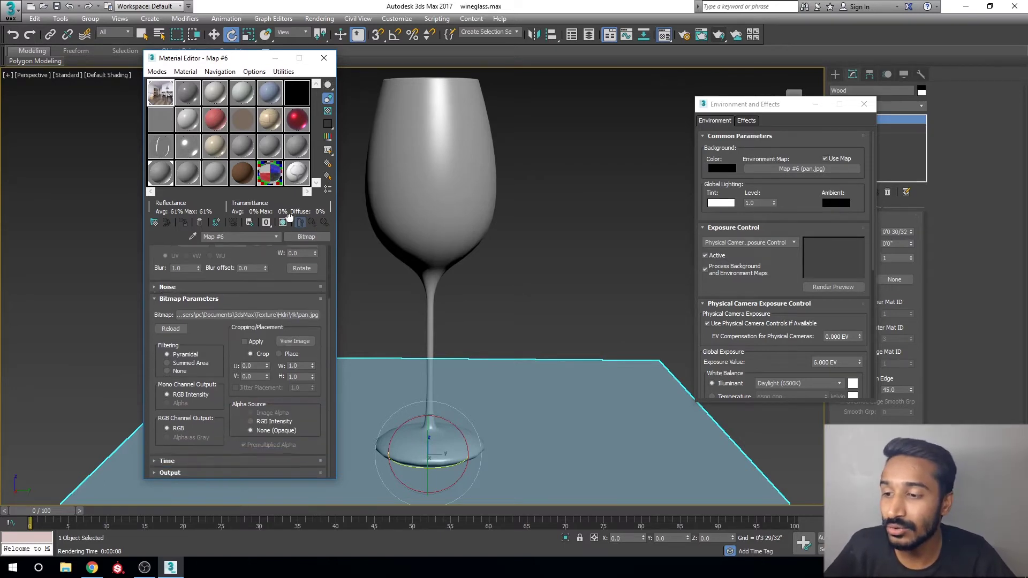
{"action": "left_click", "coordinate": [249, 473]}
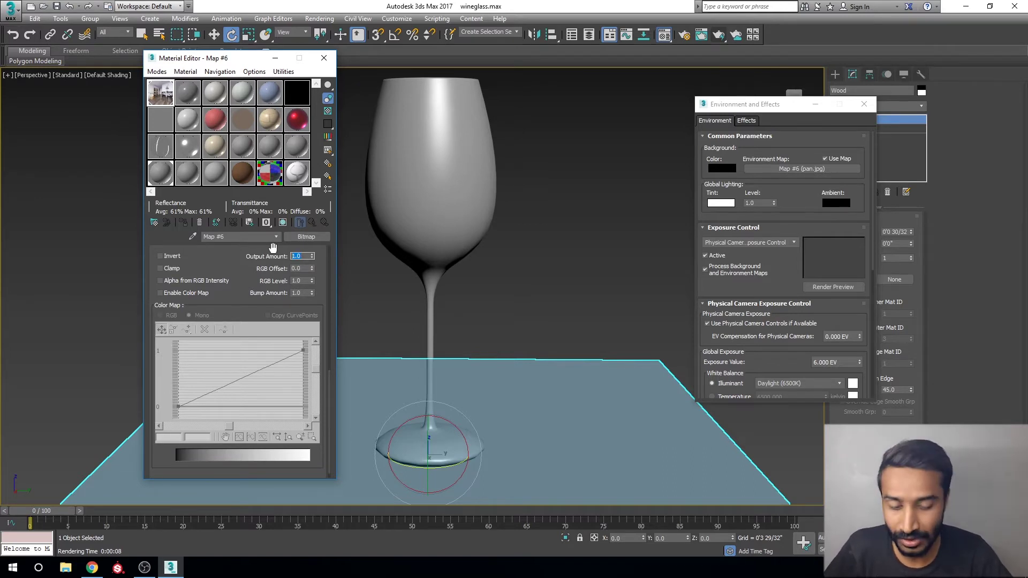
{"action": "key", "text": "Return"}
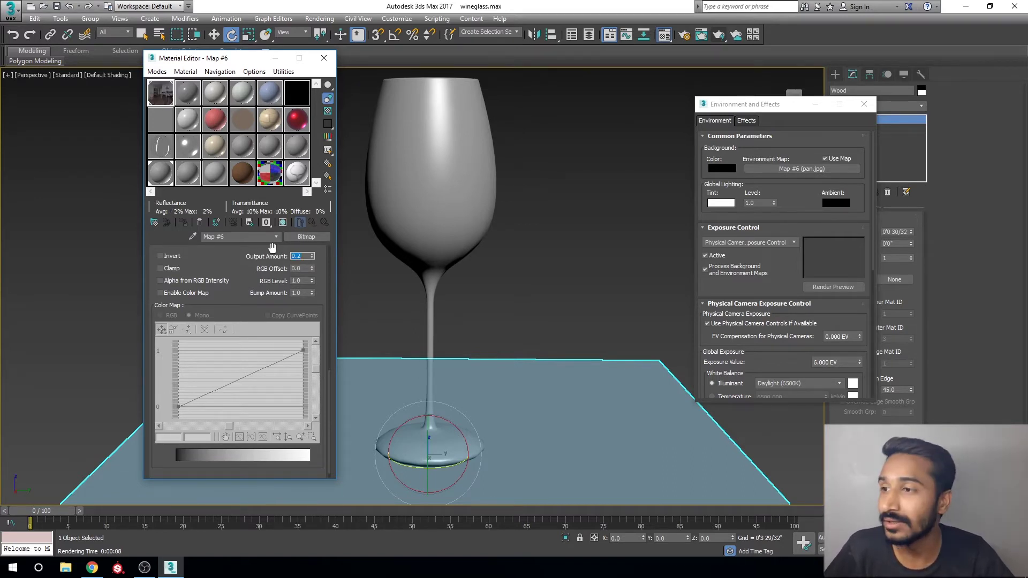
{"action": "left_click", "coordinate": [323, 58]}
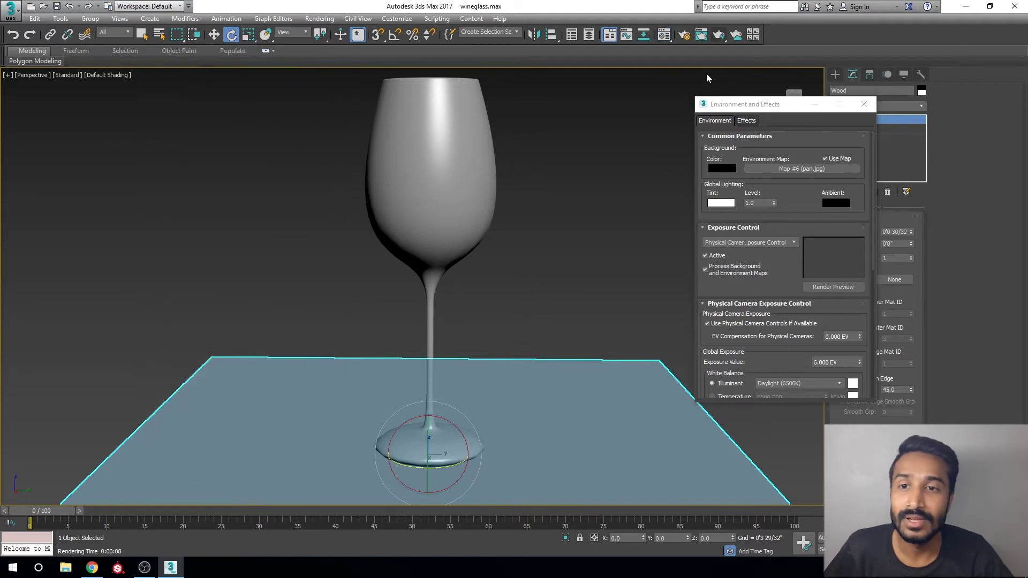
Step: Turn the 19 - Default slot into a Standard material
{"action": "left_click", "coordinate": [663, 34]}
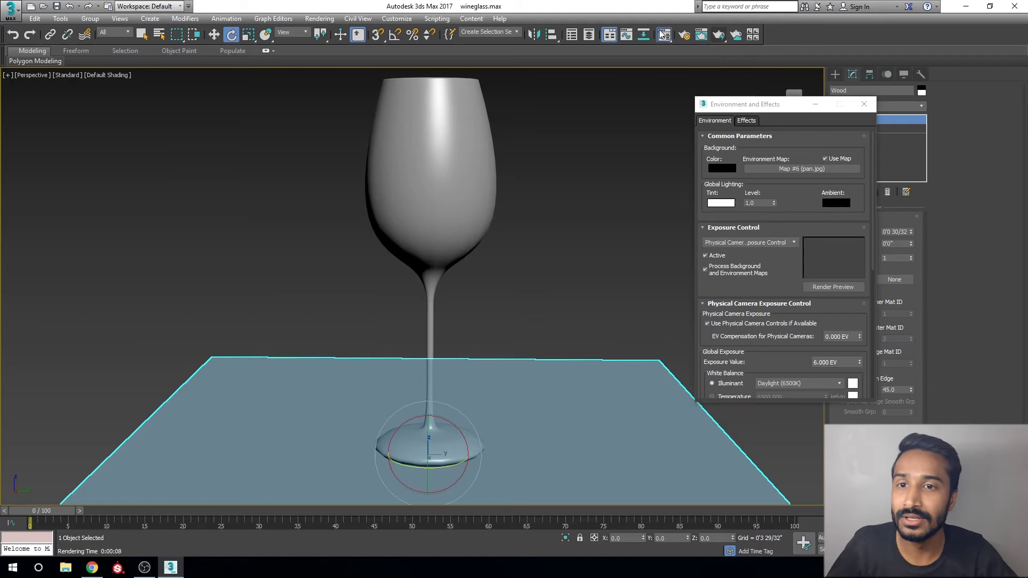
{"action": "left_click_drag", "start_coordinate": [207, 60], "coordinate": [129, 62]}
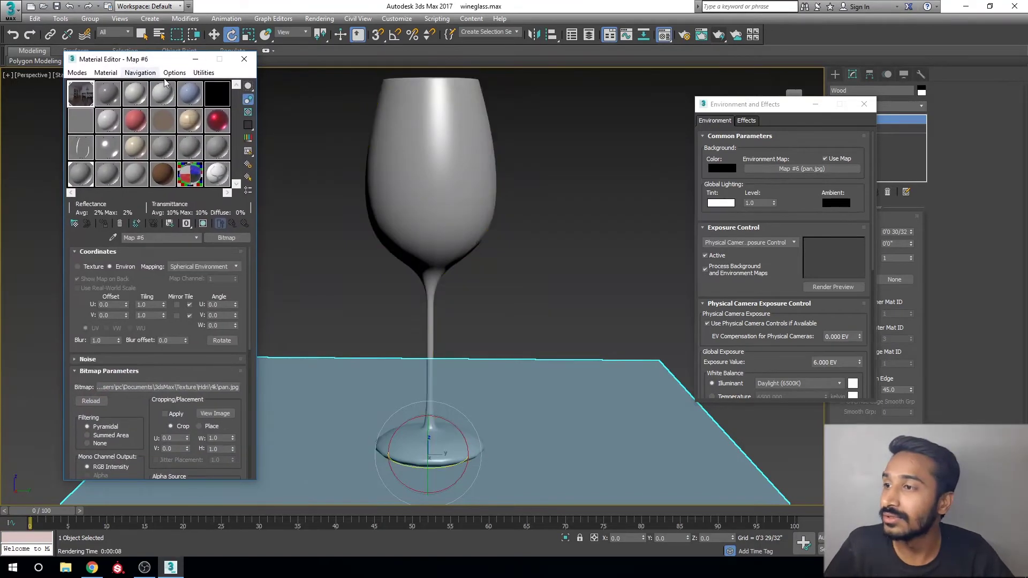
{"action": "left_click", "coordinate": [75, 181]}
{"action": "left_click", "coordinate": [215, 237]}
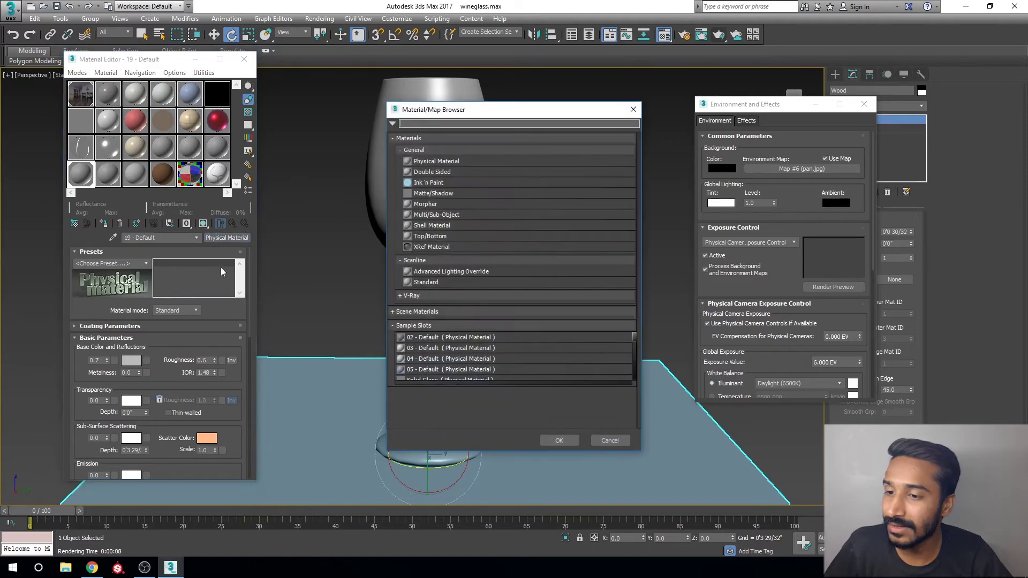
{"action": "double_click", "coordinate": [434, 284]}
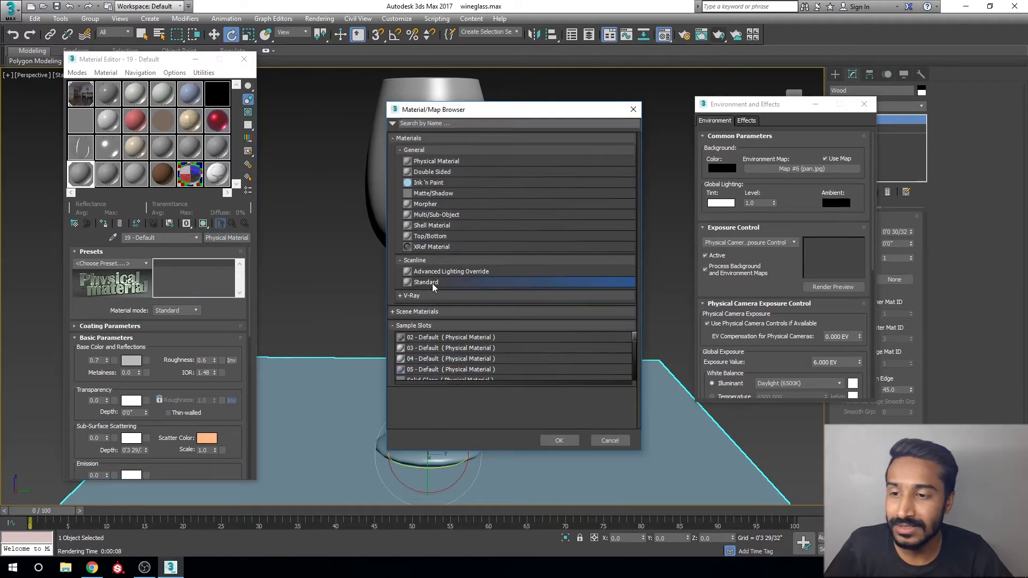
Step: Load beechwood_galliano dark1.jpg from the wood textures folder as the diffuse bitmap
{"action": "left_click", "coordinate": [148, 319]}
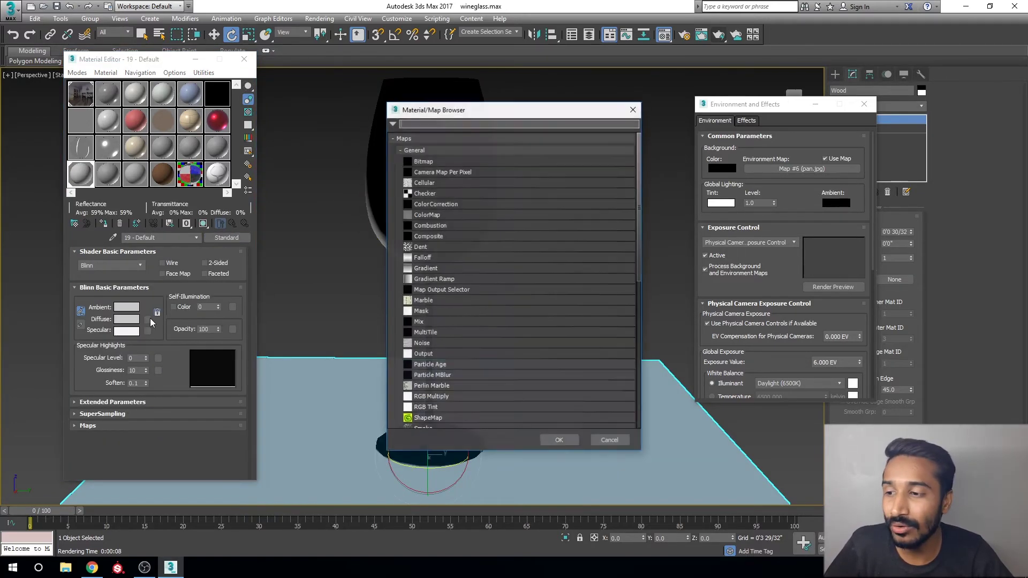
{"action": "double_click", "coordinate": [418, 162]}
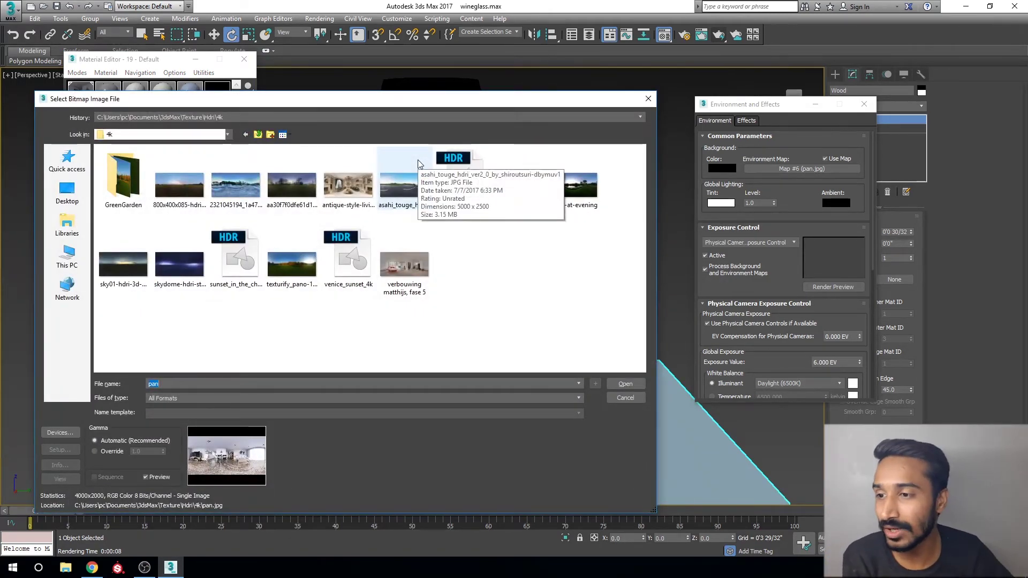
{"action": "left_click", "coordinate": [299, 117]}
{"action": "left_click", "coordinate": [293, 118]}
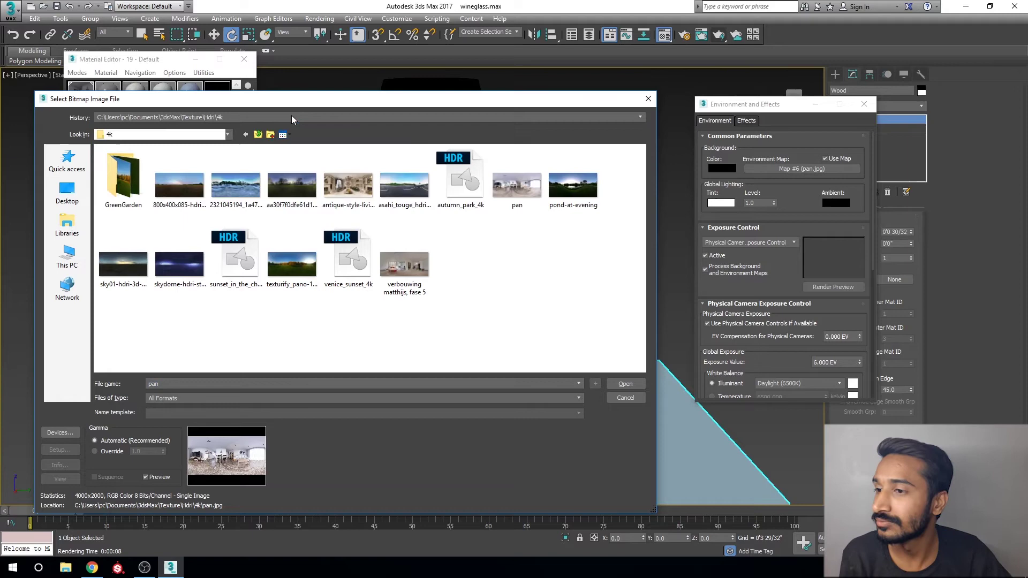
{"action": "left_click", "coordinate": [261, 121]}
{"action": "left_click", "coordinate": [247, 141]}
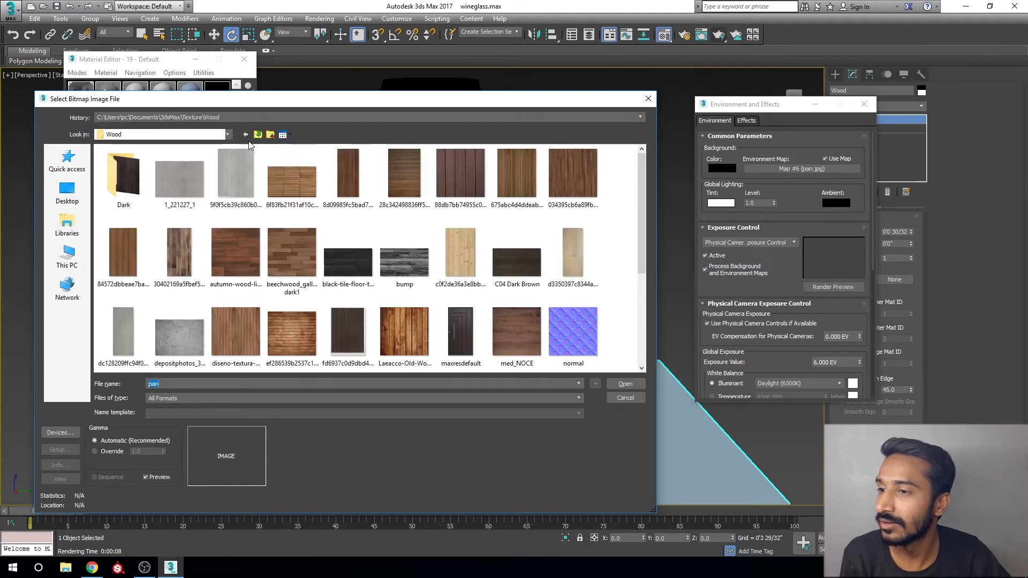
{"action": "double_click", "coordinate": [292, 256]}
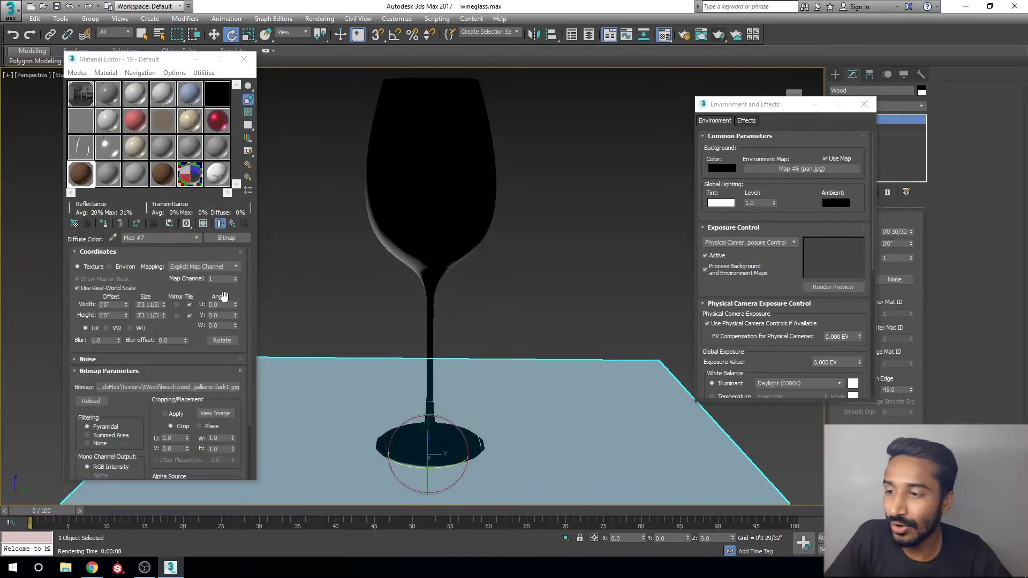
Step: Turn off real-world scale on the wood map and set its tiling to 1.0
{"action": "left_click", "coordinate": [77, 288]}
{"action": "double_click", "coordinate": [144, 304]}
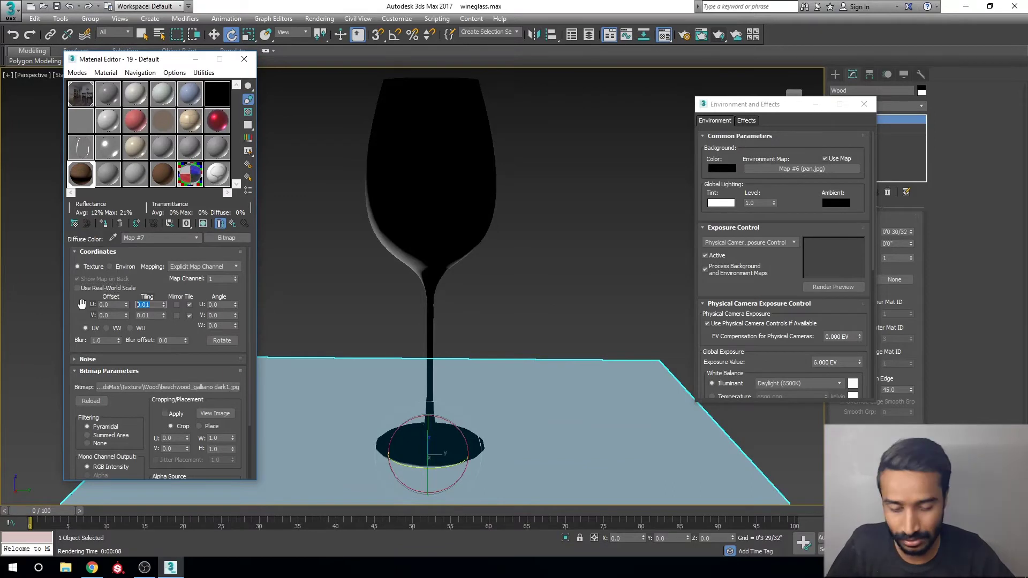
{"action": "type", "text": "1"}
{"action": "key", "text": "Tab"}
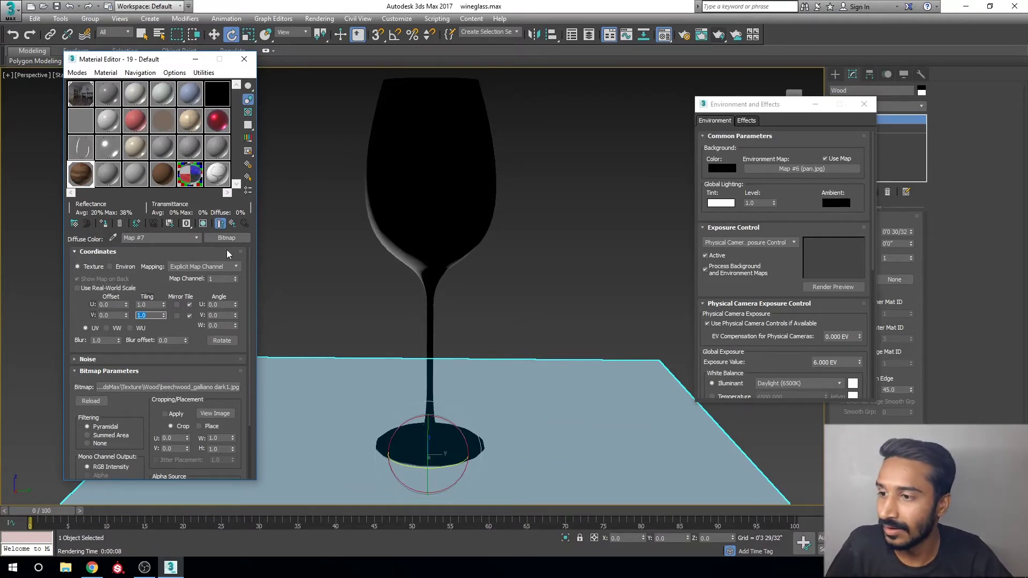
Step: Show the wood material shaded in the viewport, close the editor and select the glass
{"action": "left_click", "coordinate": [232, 224]}
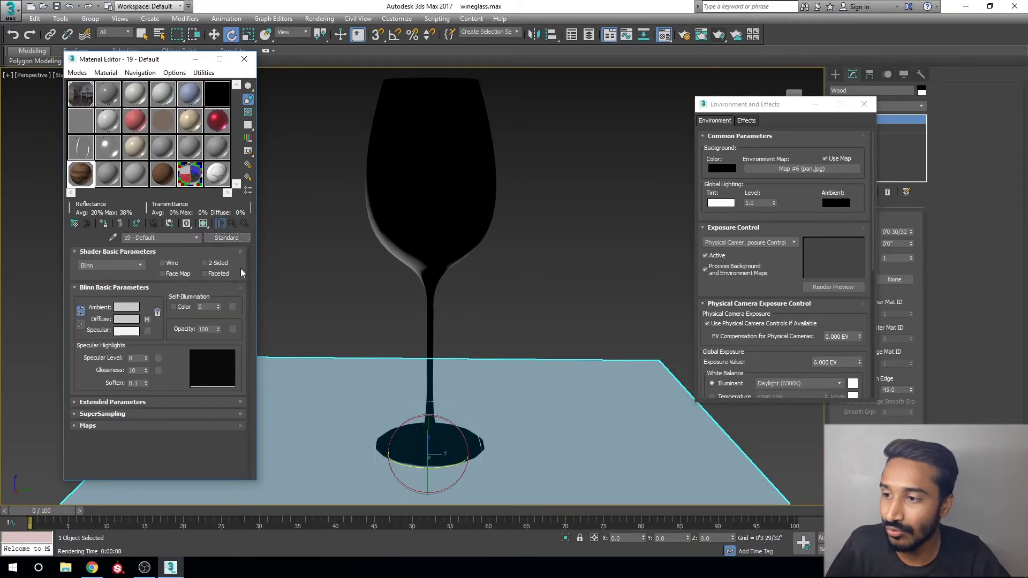
{"action": "left_click", "coordinate": [203, 224]}
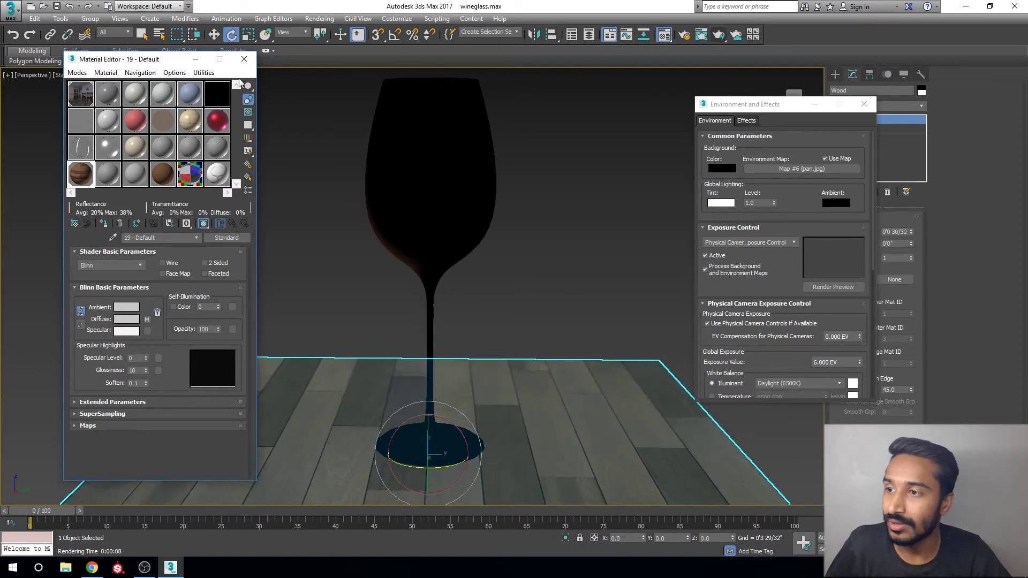
{"action": "left_click", "coordinate": [244, 59]}
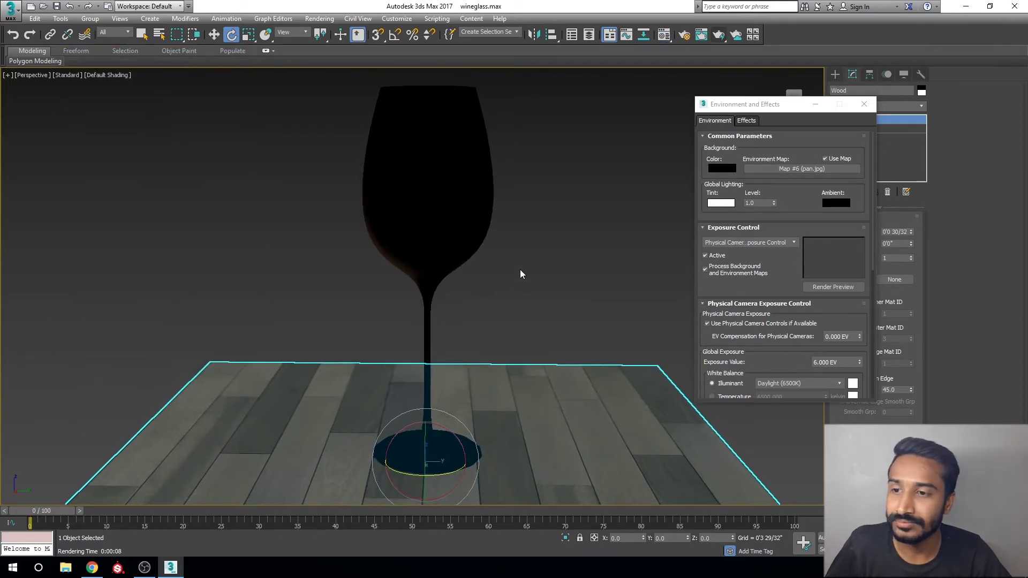
{"action": "left_click", "coordinate": [434, 195]}
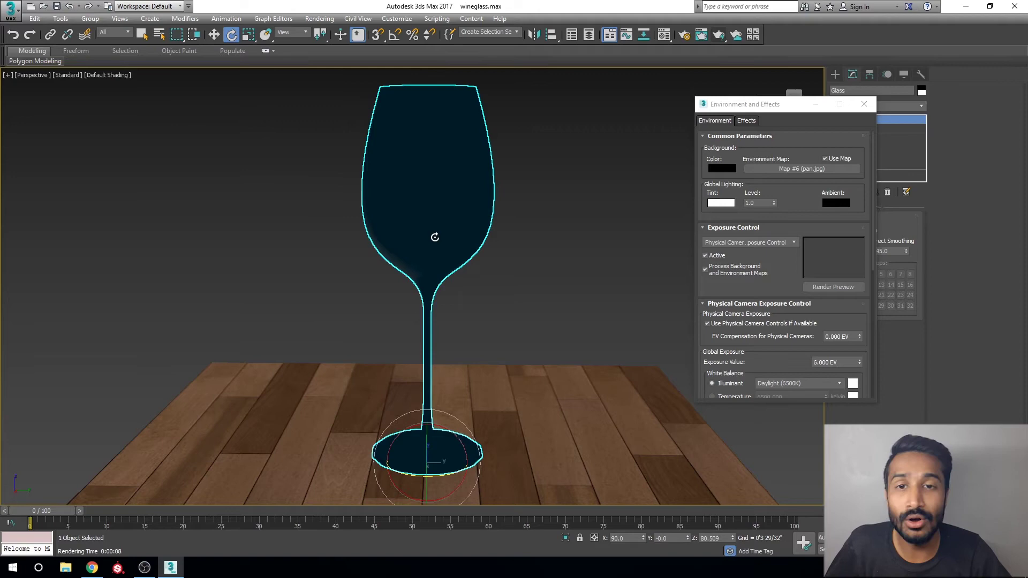
Step: Convert material slot 20 from Physical Material to a V-Ray VRayMtl for the glass
{"action": "left_click", "coordinate": [664, 34]}
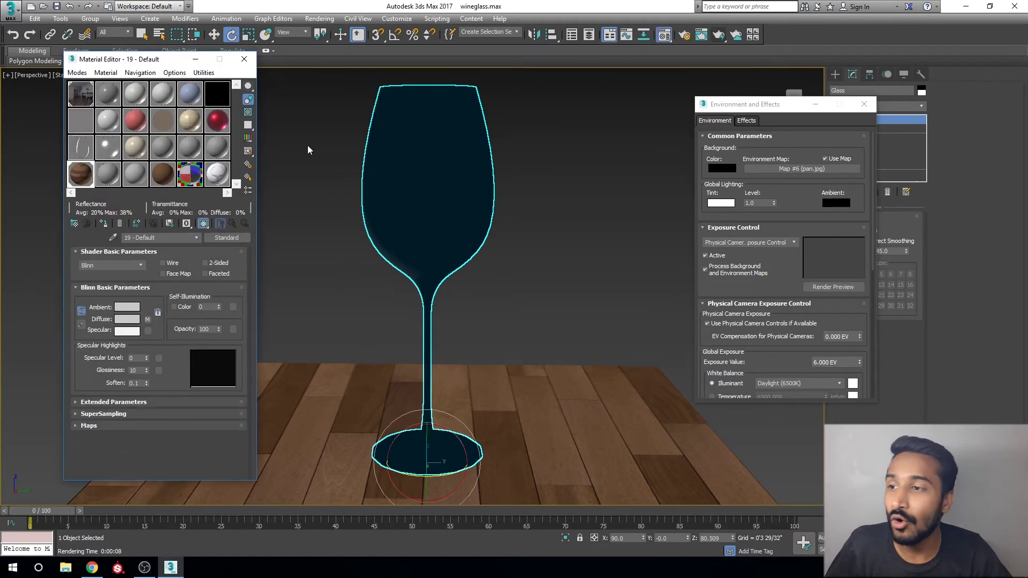
{"action": "left_click", "coordinate": [108, 174]}
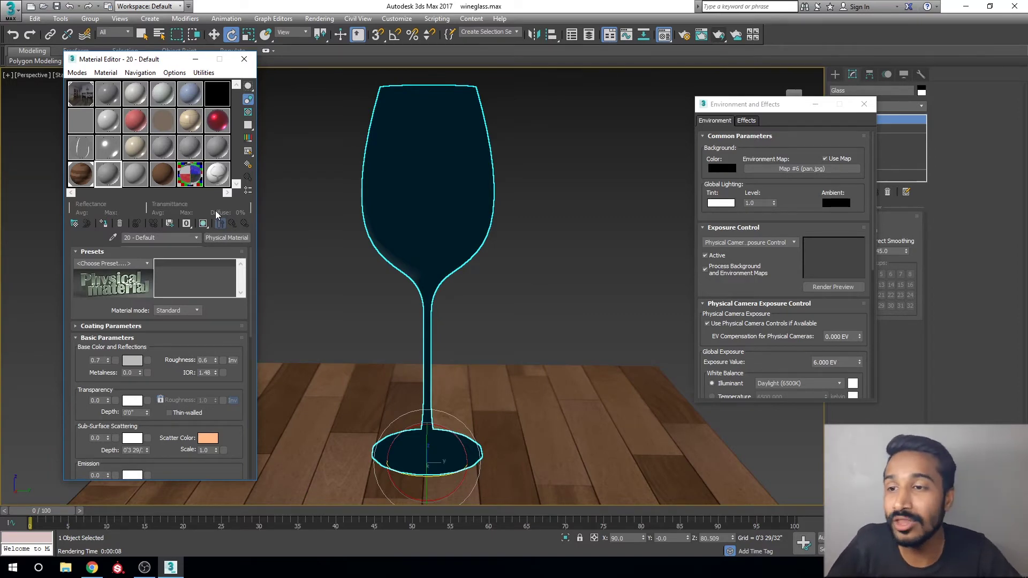
{"action": "left_click", "coordinate": [232, 239]}
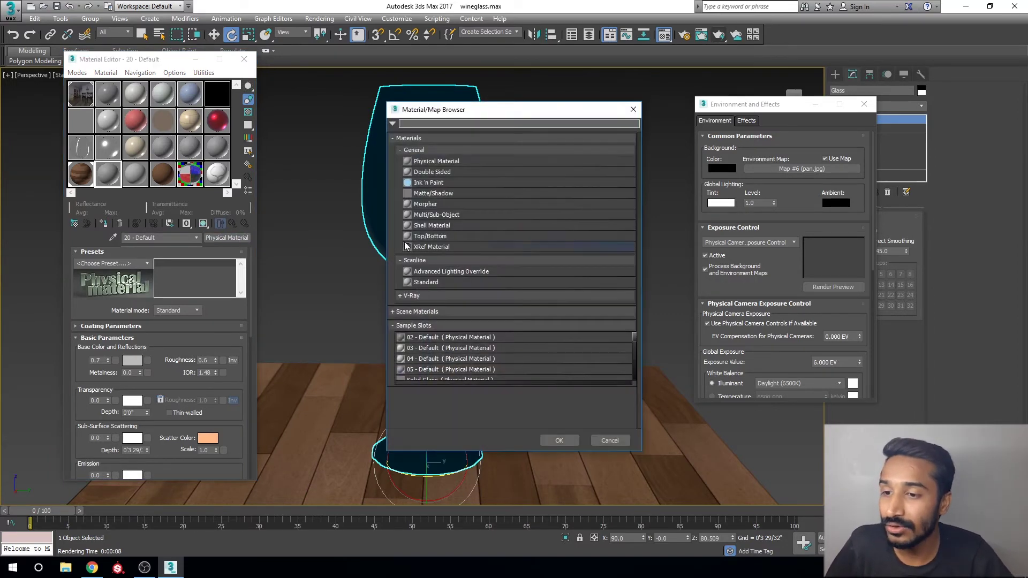
{"action": "left_click", "coordinate": [423, 296]}
{"action": "scroll", "coordinate": [424, 310], "scroll_direction": "down", "scroll_amount": 2}
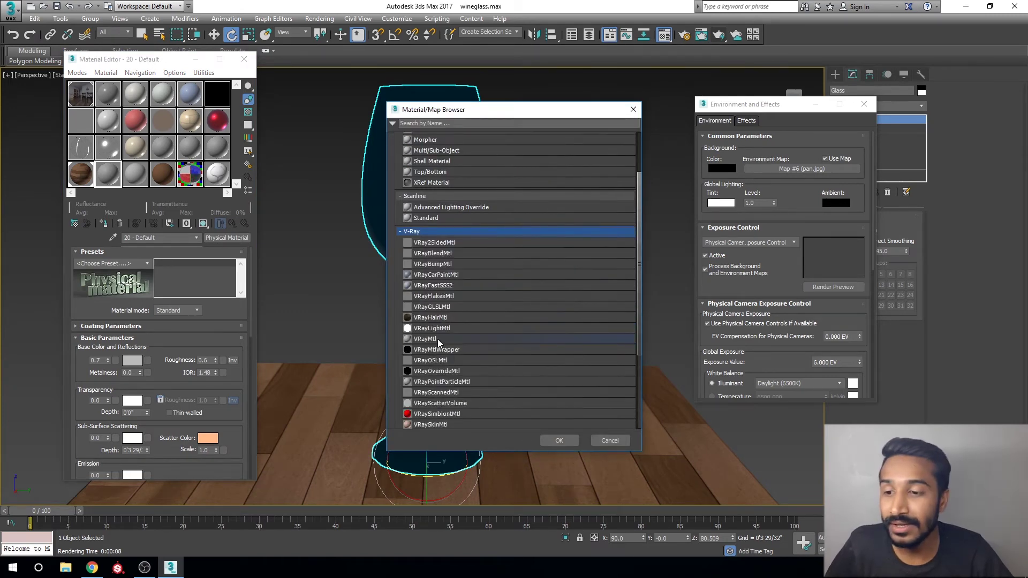
{"action": "double_click", "coordinate": [425, 339]}
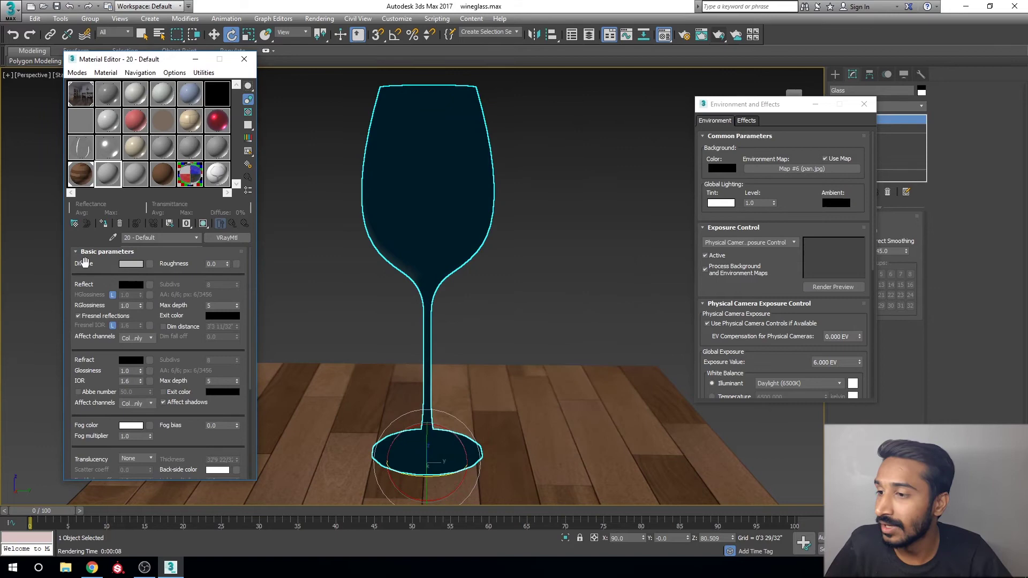
Step: Set the glass VRayMtl diffuse colour to light blue, RGB 128, 154, 185
{"action": "left_click", "coordinate": [132, 264]}
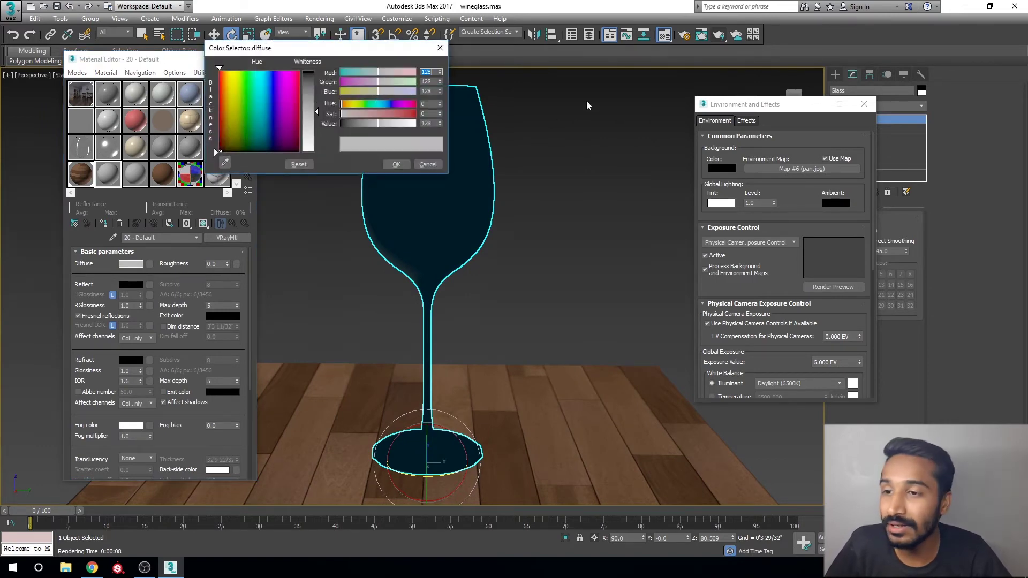
{"action": "left_click", "coordinate": [267, 115]}
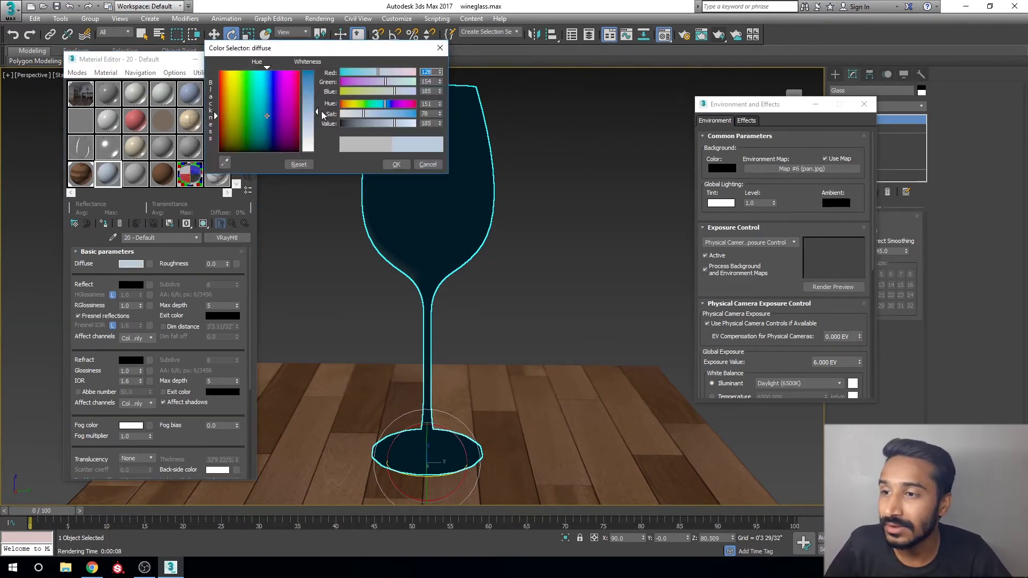
{"action": "left_click", "coordinate": [387, 164]}
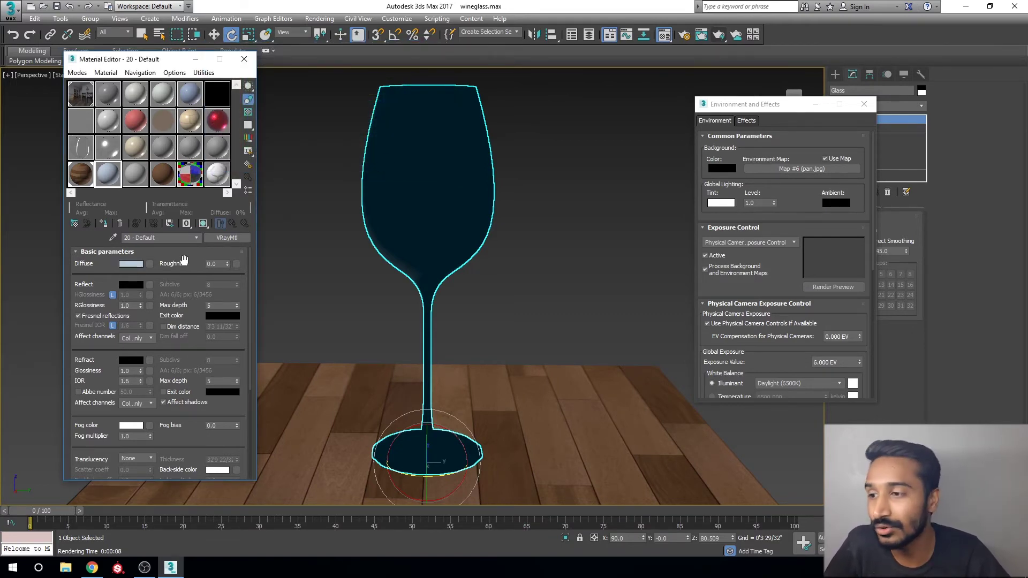
{"action": "mouse_move", "coordinate": [91, 282]}
{"action": "left_mouse_down"}
{"action": "mouse_move", "coordinate": [97, 266]}
{"action": "mouse_move", "coordinate": [101, 281]}
{"action": "left_mouse_up"}
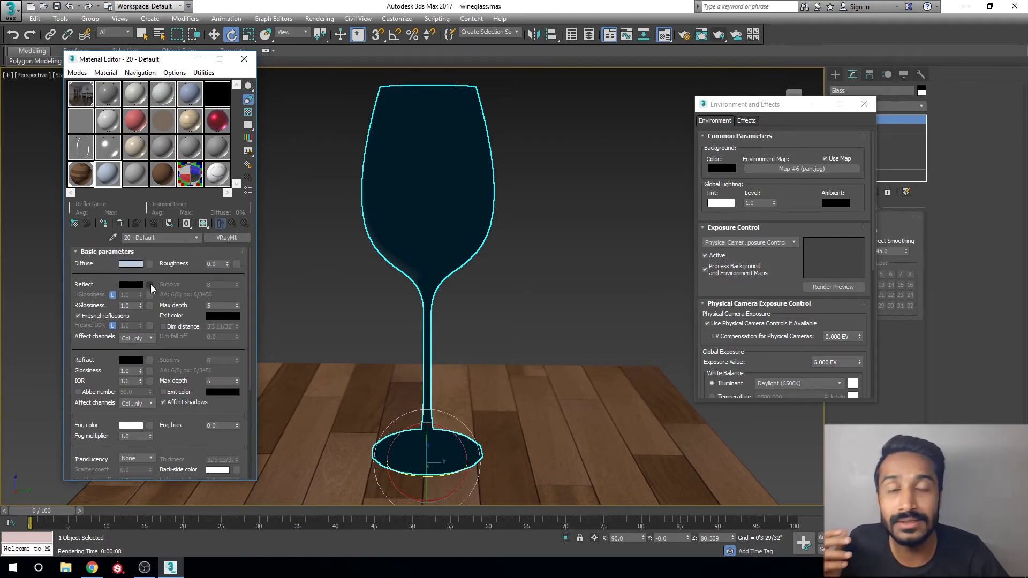
Step: Add a Fresnel Falloff map with swapped colours to the glass material's Reflect slot
{"action": "left_click", "coordinate": [150, 286]}
{"action": "scroll", "coordinate": [429, 219], "scroll_direction": "up", "scroll_amount": 2}
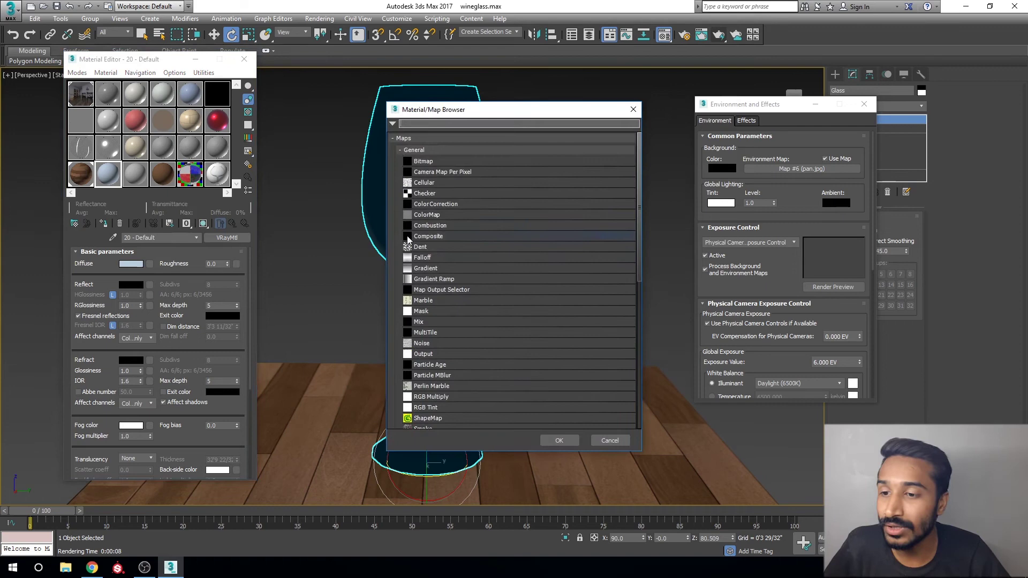
{"action": "double_click", "coordinate": [426, 257]}
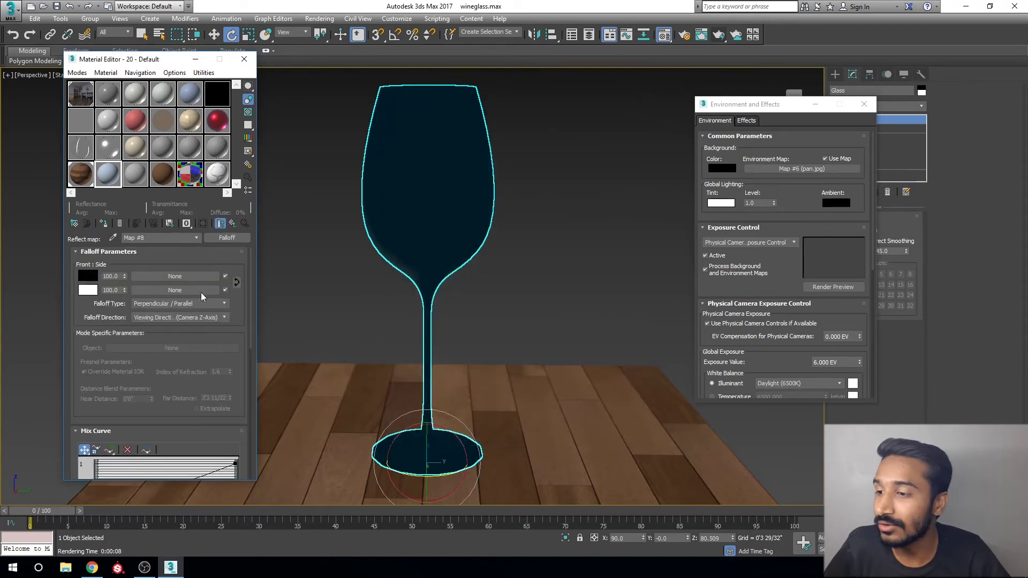
{"action": "left_click", "coordinate": [236, 282]}
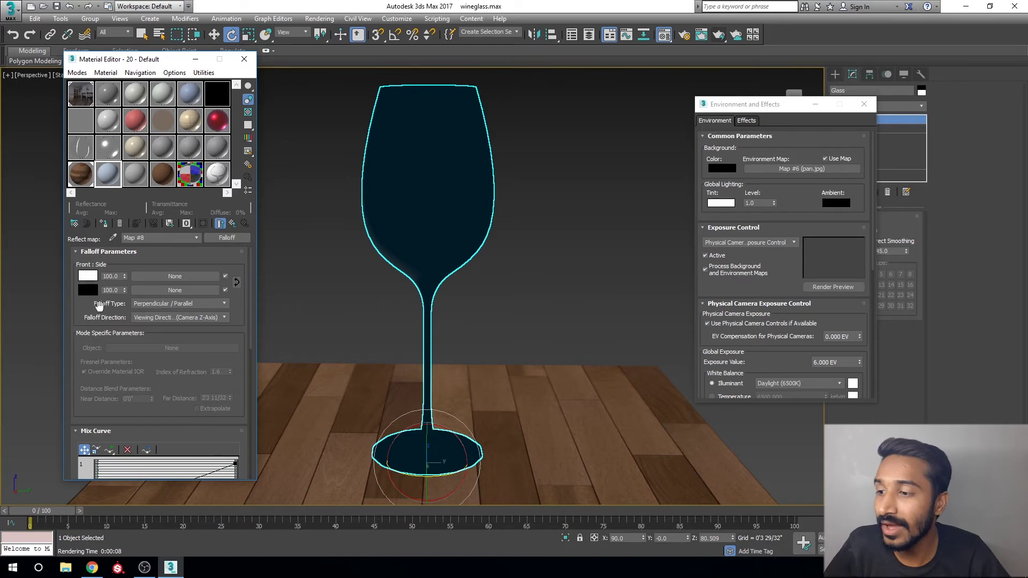
{"action": "left_click", "coordinate": [135, 304]}
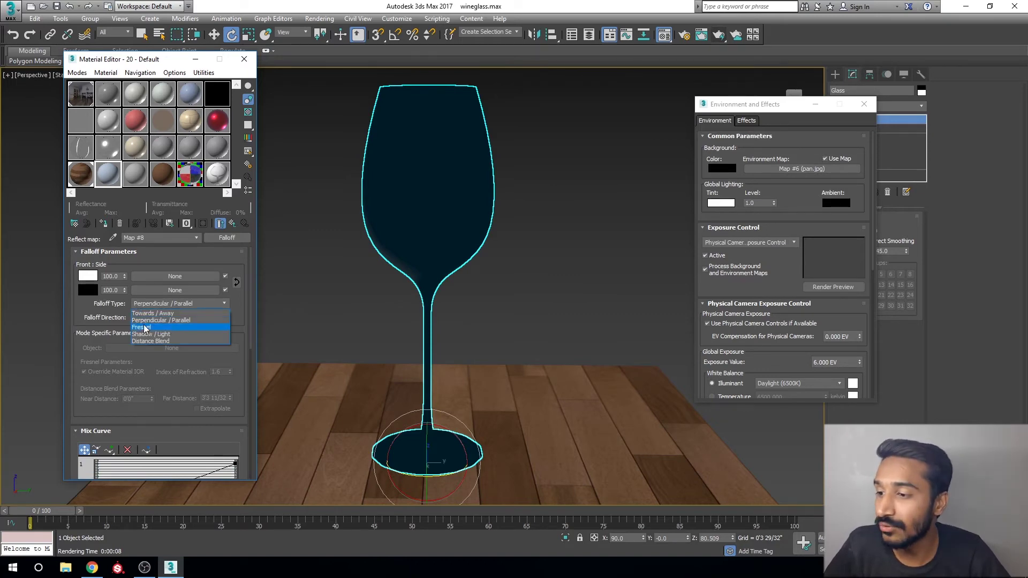
{"action": "left_click", "coordinate": [142, 328]}
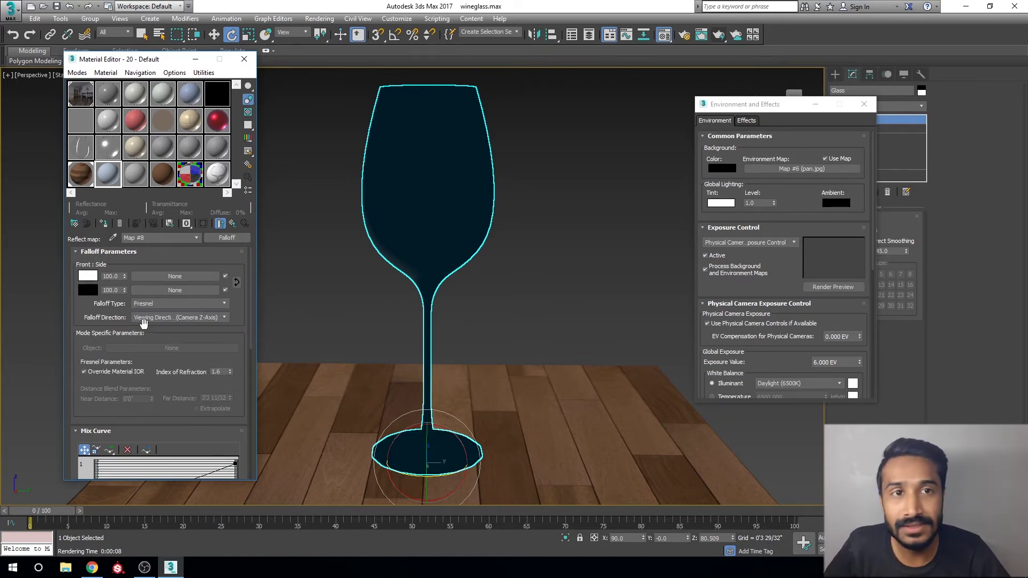
{"action": "left_click", "coordinate": [232, 224]}
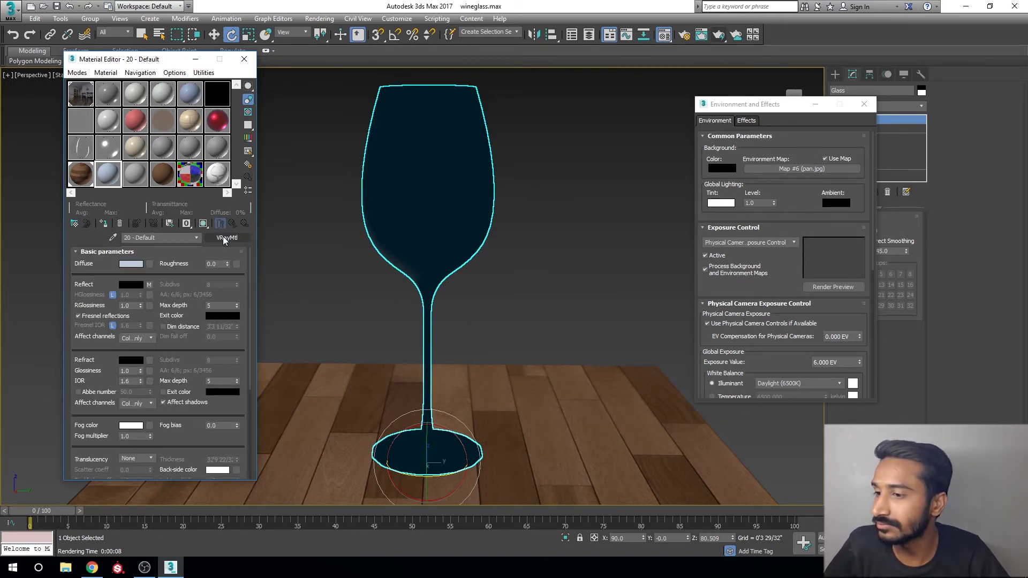
Step: Copy the reflection falloff map and paste a copy onto Refract
{"action": "right_click", "coordinate": [151, 287]}
{"action": "left_click", "coordinate": [176, 305]}
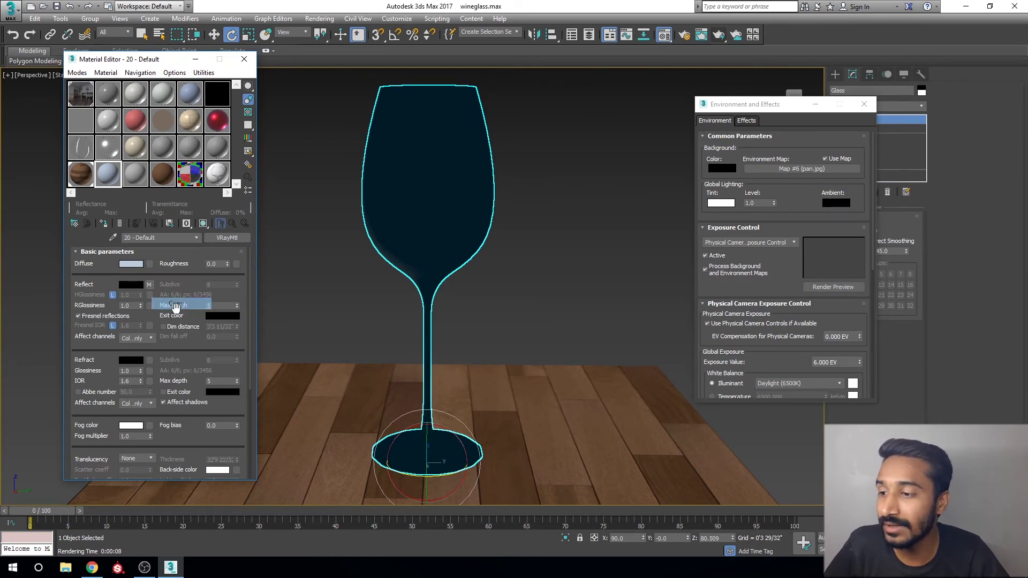
{"action": "left_click_drag", "start_coordinate": [92, 371], "coordinate": [63, 318]}
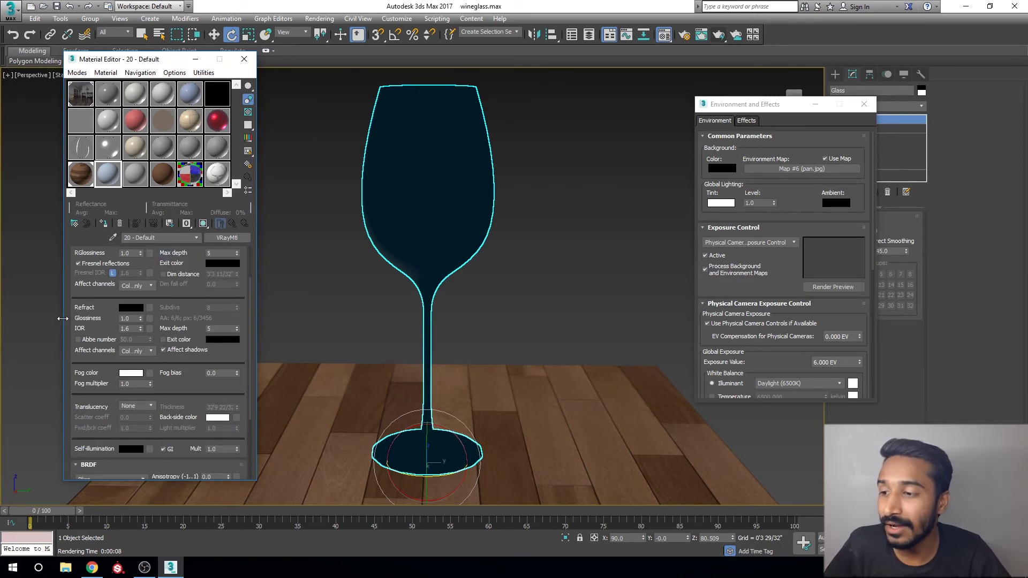
{"action": "right_click", "coordinate": [150, 310]}
{"action": "left_click", "coordinate": [179, 314]}
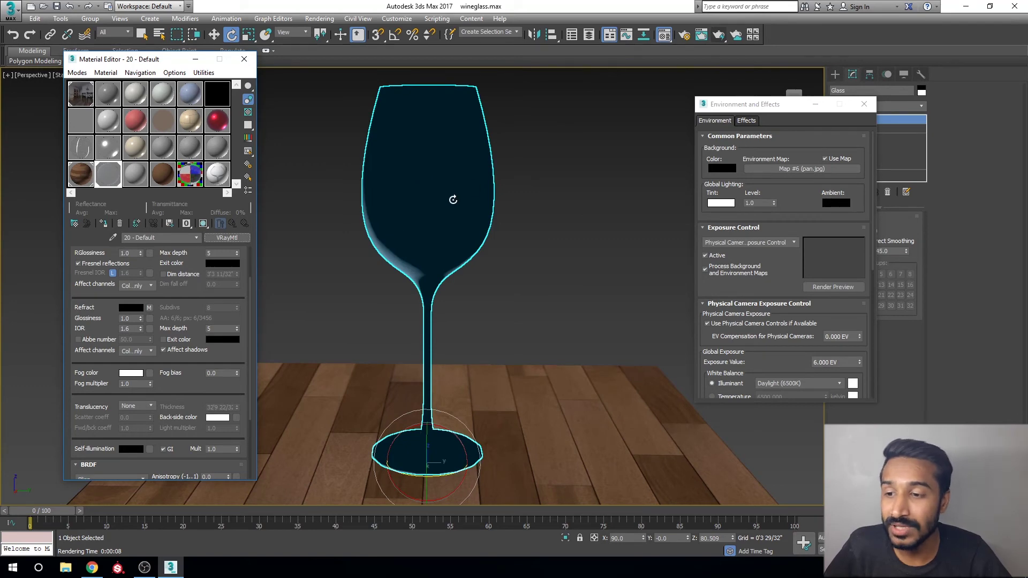
Step: Toggle viewport shading to Performance and back to Standard so the glass shows light blue
{"action": "middle_click_drag", "start_coordinate": [452, 201], "coordinate": [493, 285], "text": "alt"}
{"action": "left_click_drag", "start_coordinate": [166, 59], "coordinate": [153, 122]}
{"action": "left_click", "coordinate": [69, 78]}
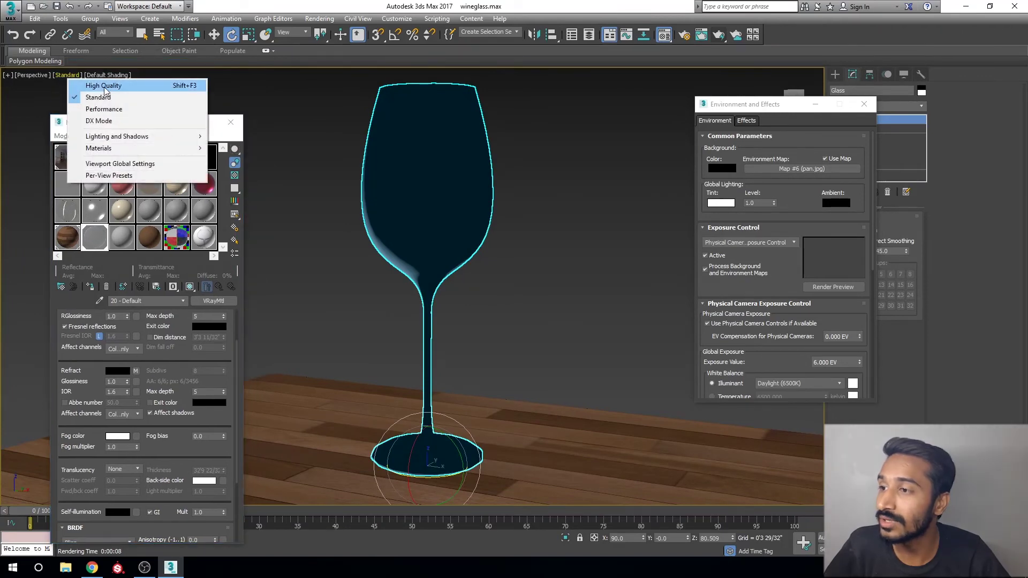
{"action": "left_click", "coordinate": [107, 109]}
{"action": "left_click", "coordinate": [71, 77]}
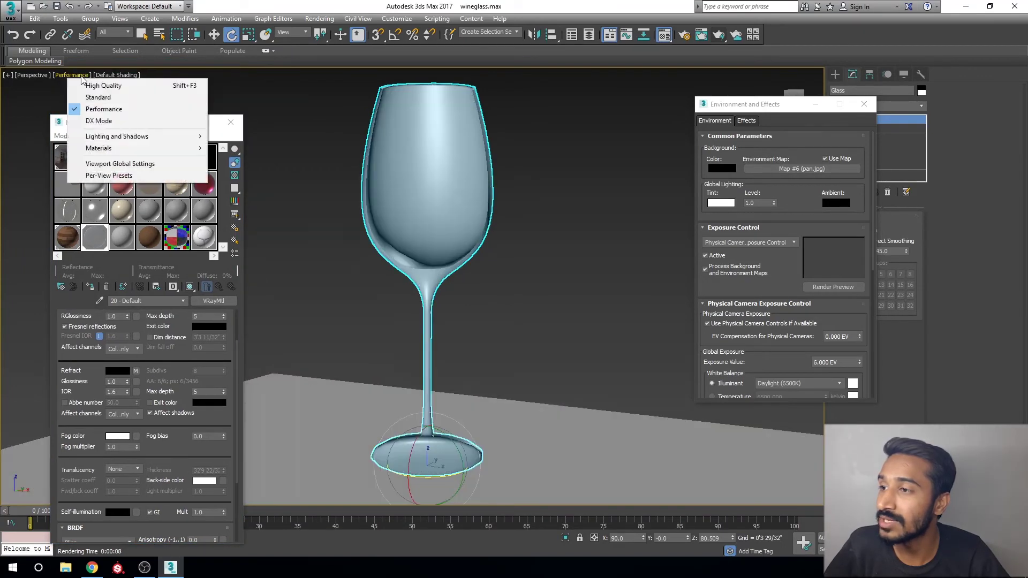
{"action": "left_click", "coordinate": [107, 98]}
{"action": "middle_click_drag", "start_coordinate": [502, 297], "coordinate": [445, 147], "text": "alt"}
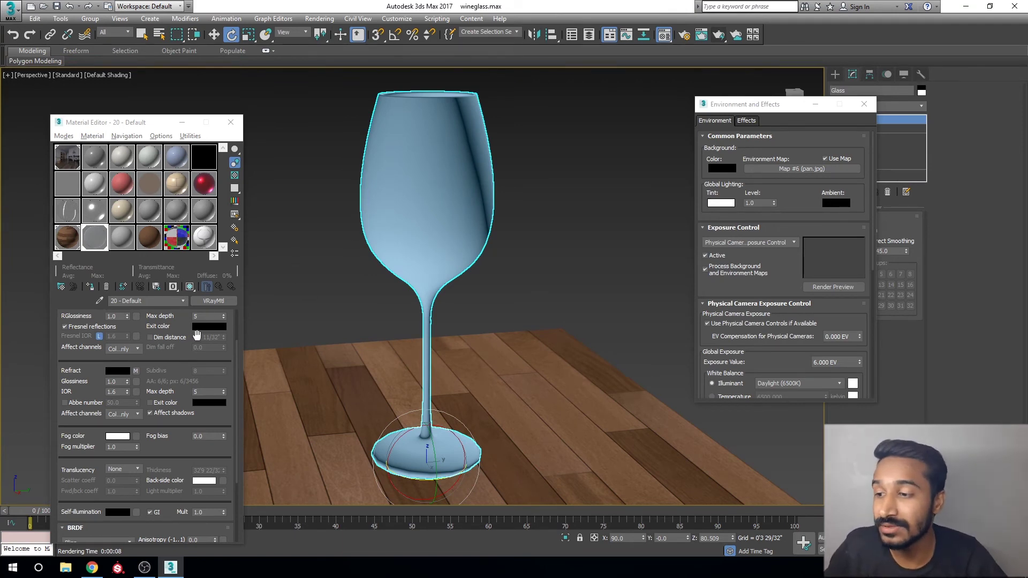
Step: Set the glass VRayMtl's Refract colour to light grey (Whiteness 191) for translucency
{"action": "left_click", "coordinate": [117, 372]}
{"action": "left_click", "coordinate": [307, 132]}
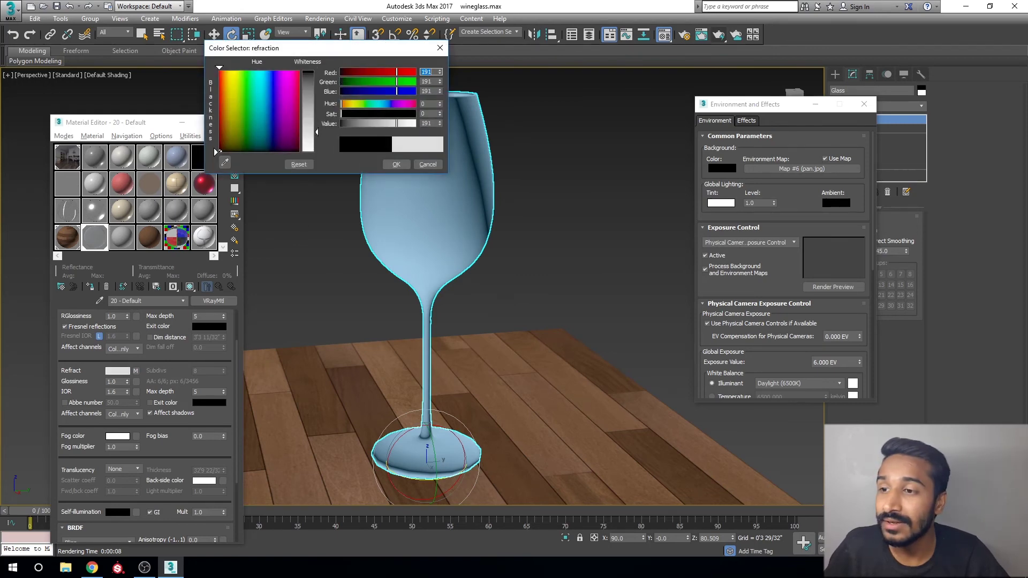
{"action": "left_click", "coordinate": [396, 164]}
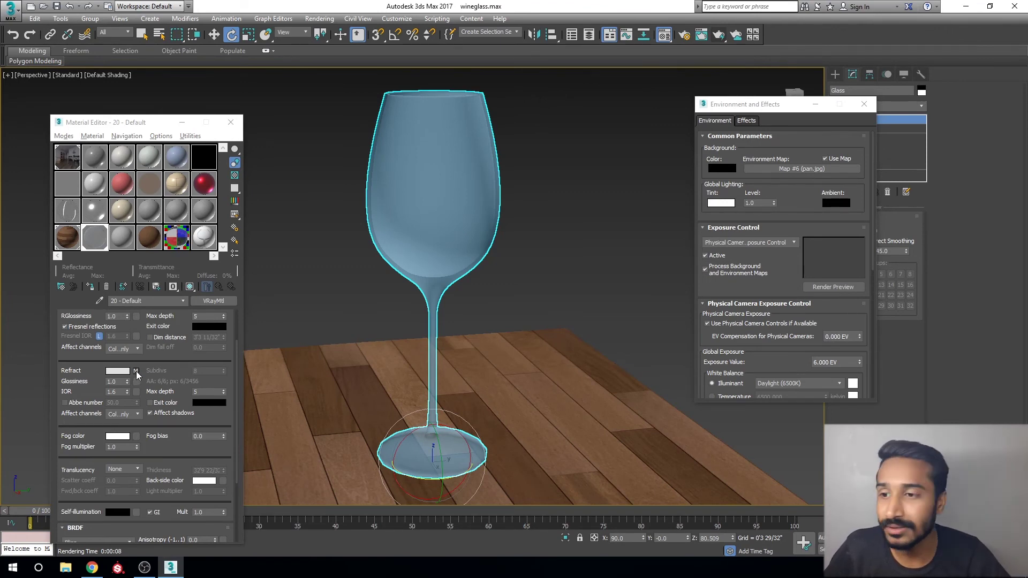
{"action": "middle_click_drag", "start_coordinate": [386, 417], "coordinate": [472, 332], "text": "alt"}
Step: Close the Material Editor and the Environment dialog
{"action": "key", "text": "m"}
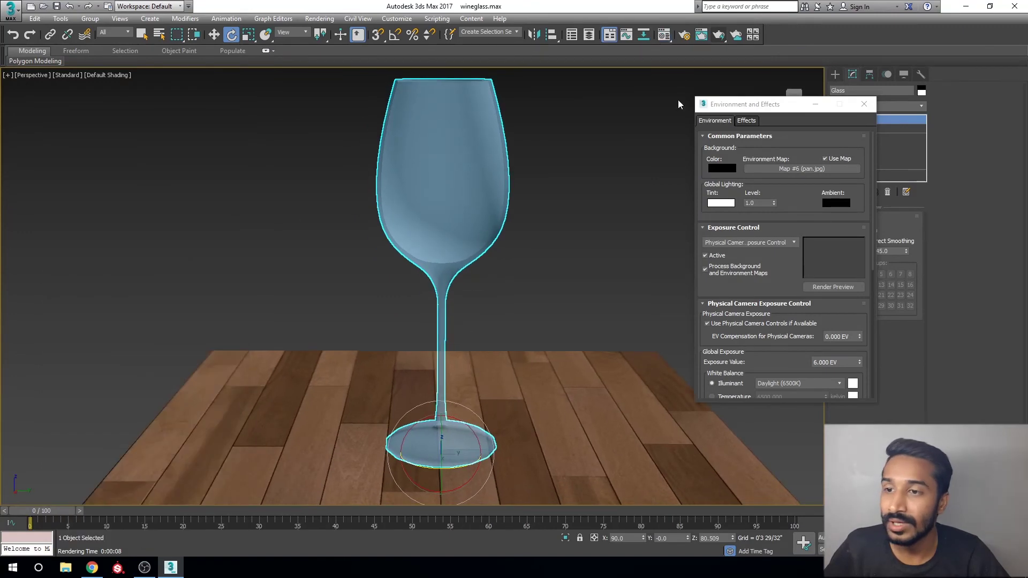
{"action": "left_click", "coordinate": [864, 104]}
{"action": "middle_click_drag", "start_coordinate": [565, 182], "coordinate": [545, 201], "text": "alt"}
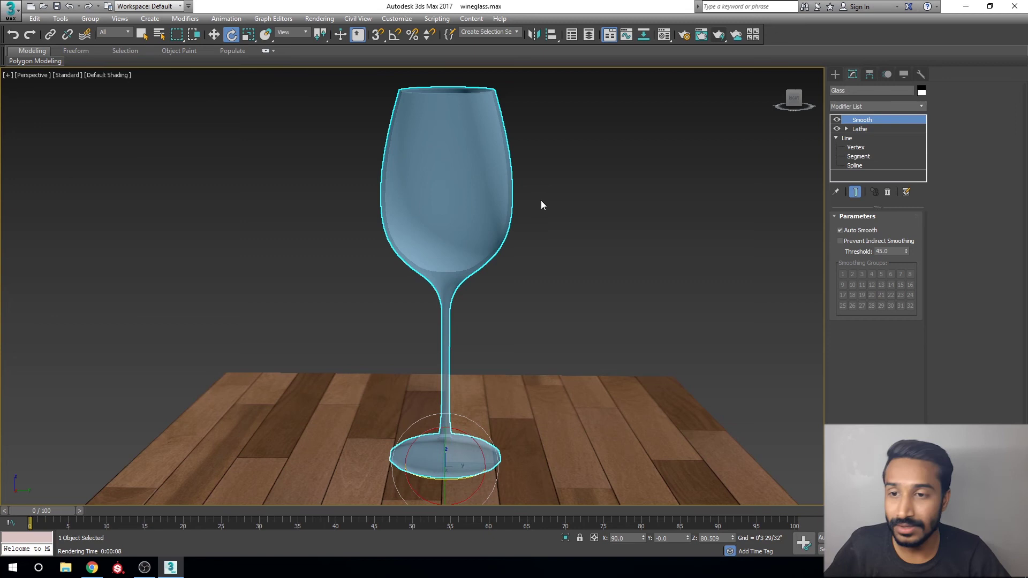
Step: Show Safe Frame, zoom in on the wine glass, and start a V-Ray production render
{"action": "key", "text": "shift+f"}
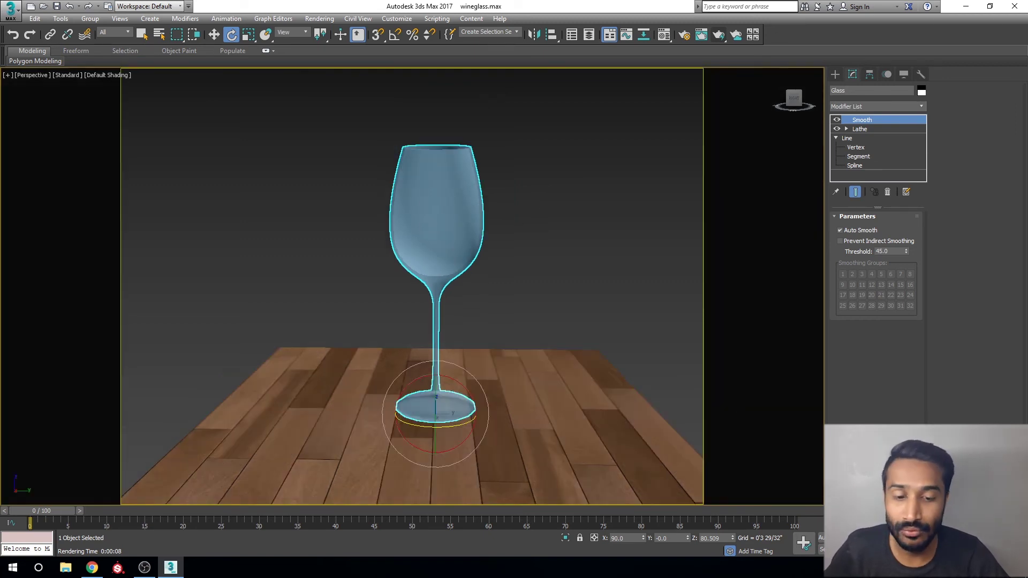
{"action": "key", "text": "alt+z"}
{"action": "left_click_drag", "start_coordinate": [585, 344], "coordinate": [505, 298]}
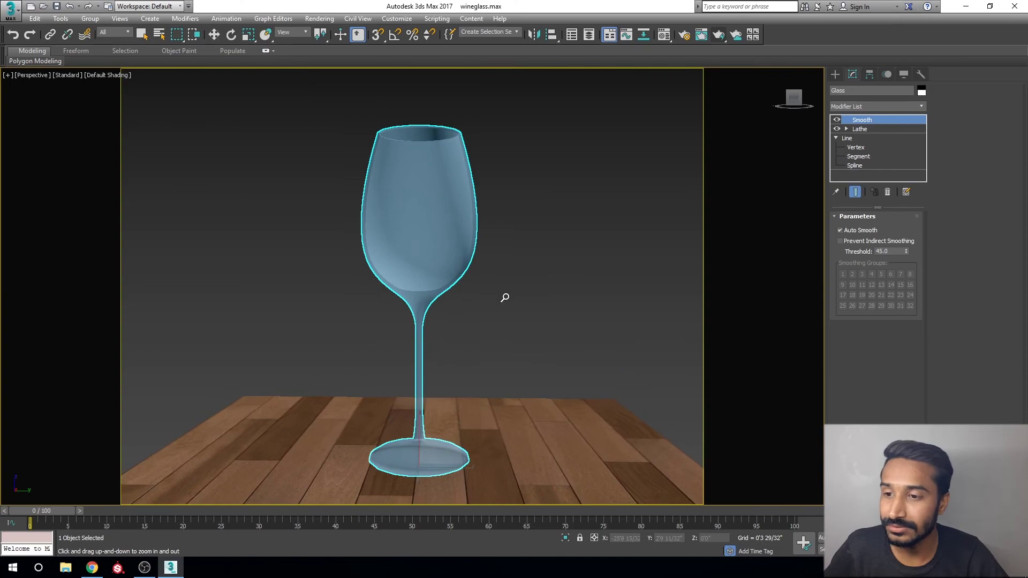
{"action": "left_click", "coordinate": [718, 35]}
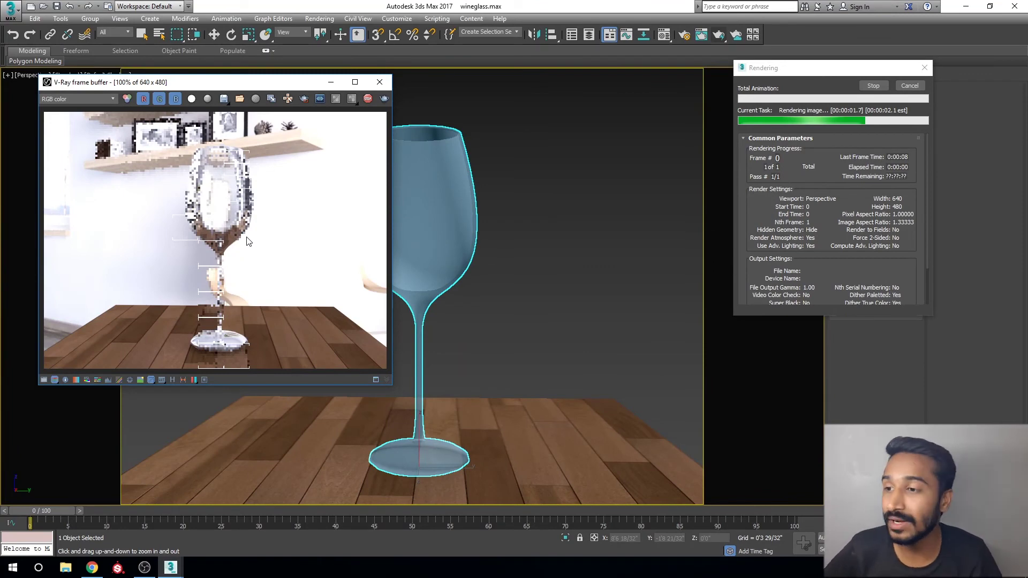
Step: Reopen the glass material beside the finished render and select its IOR value for editing
{"action": "key", "text": "m"}
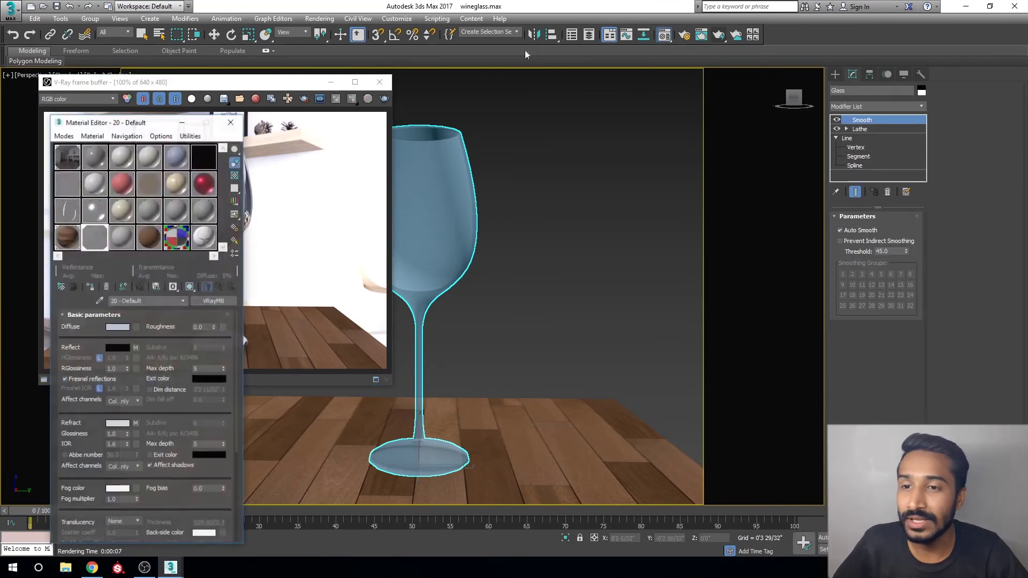
{"action": "left_click_drag", "start_coordinate": [156, 127], "coordinate": [569, 76]}
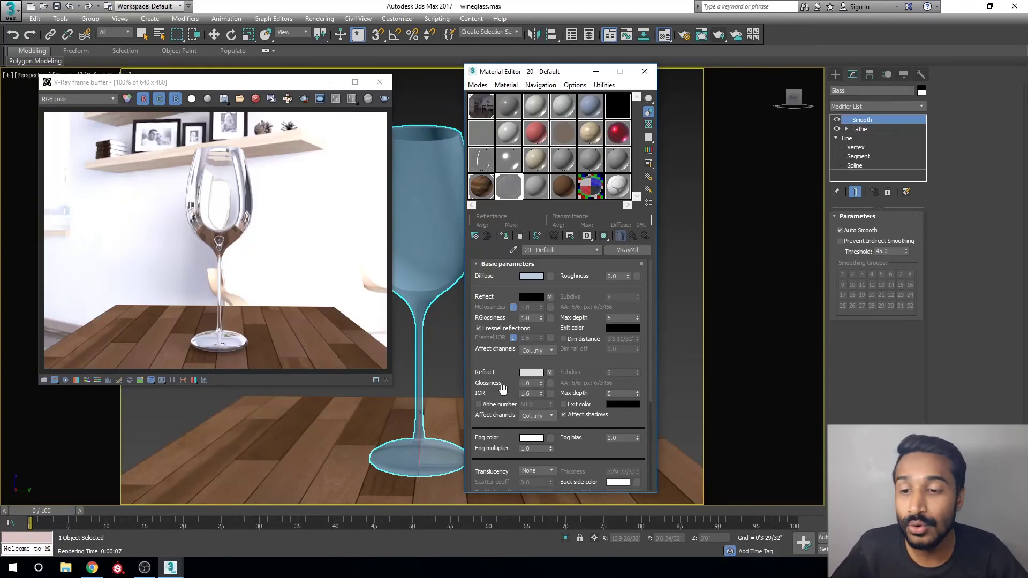
{"action": "double_click", "coordinate": [529, 394]}
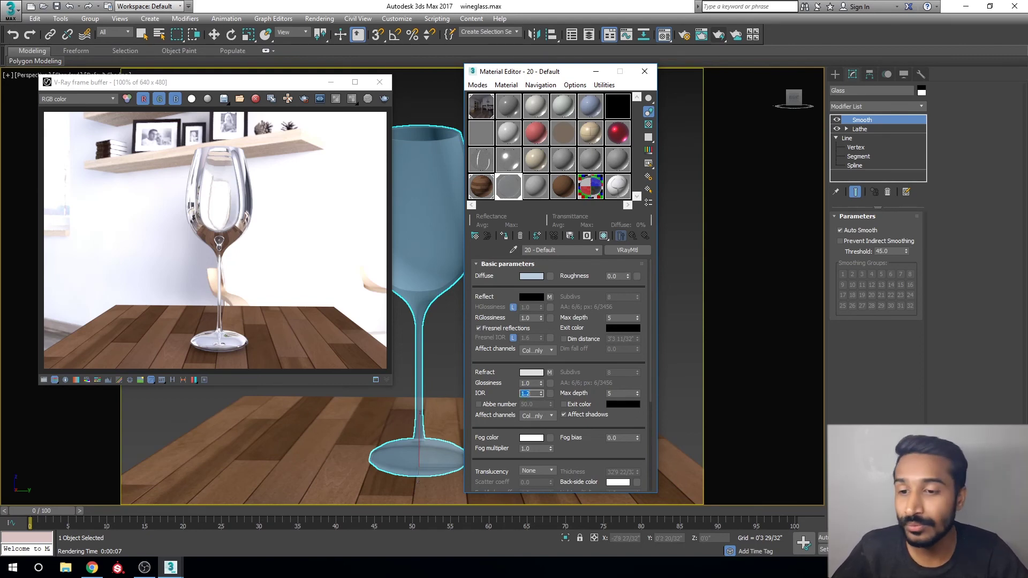
Step: Close the Material Editor, re-render with V-Ray, and zoom the frame buffer onto the glass
{"action": "left_click", "coordinate": [645, 71]}
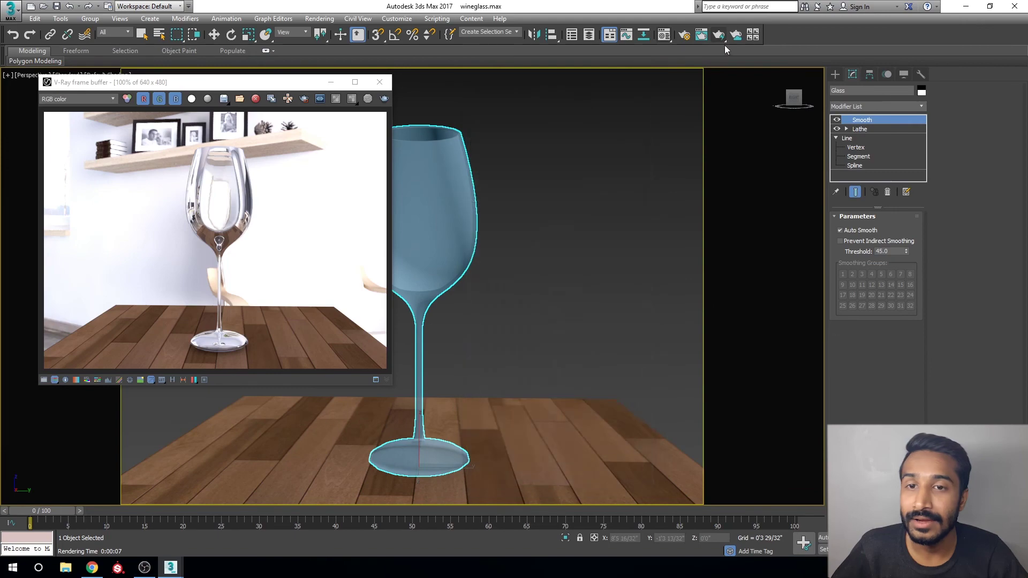
{"action": "left_click", "coordinate": [720, 35]}
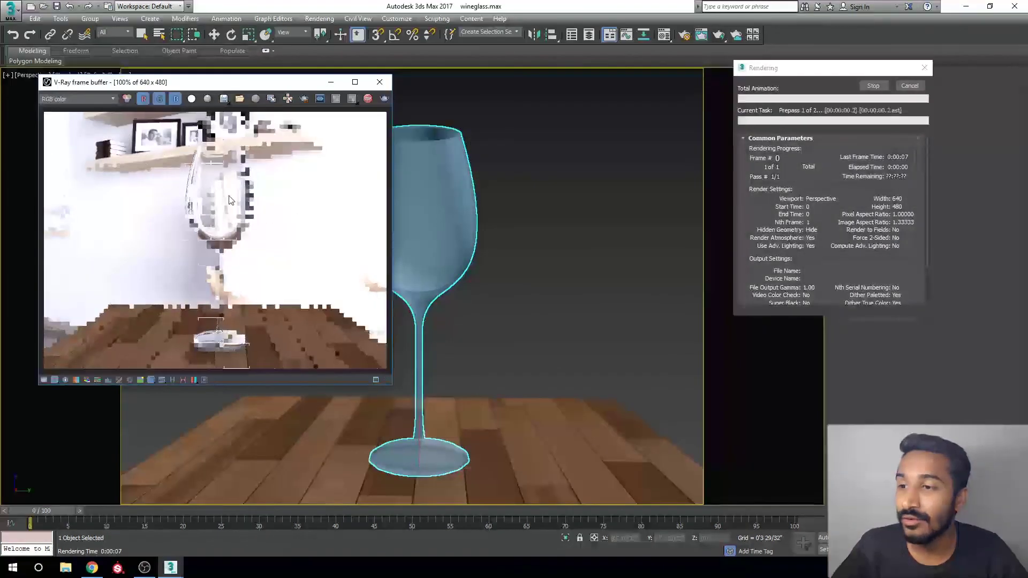
{"action": "scroll", "coordinate": [275, 349], "scroll_direction": "up", "scroll_amount": 3}
{"action": "scroll", "coordinate": [243, 166], "scroll_direction": "down", "scroll_amount": 1}
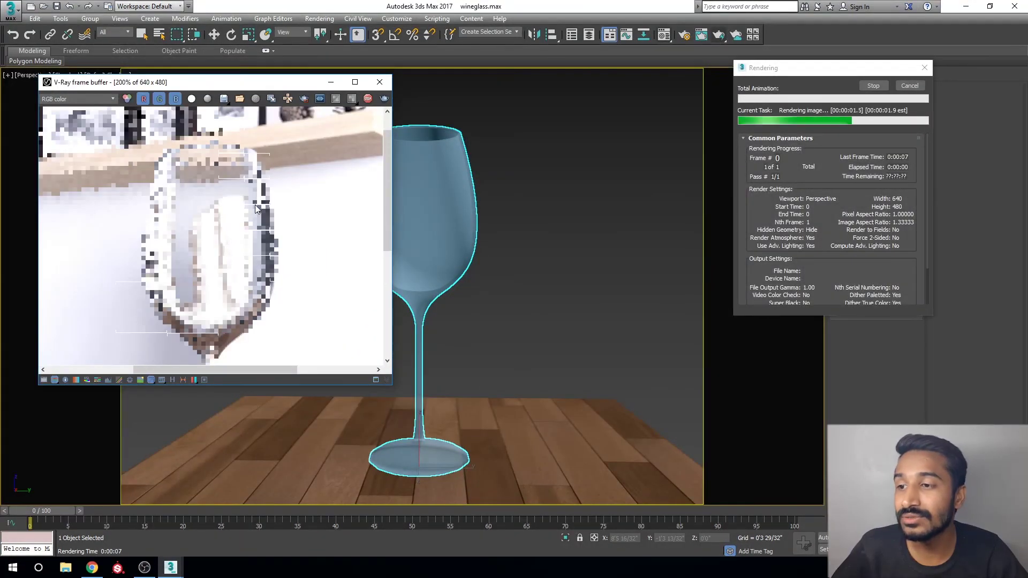